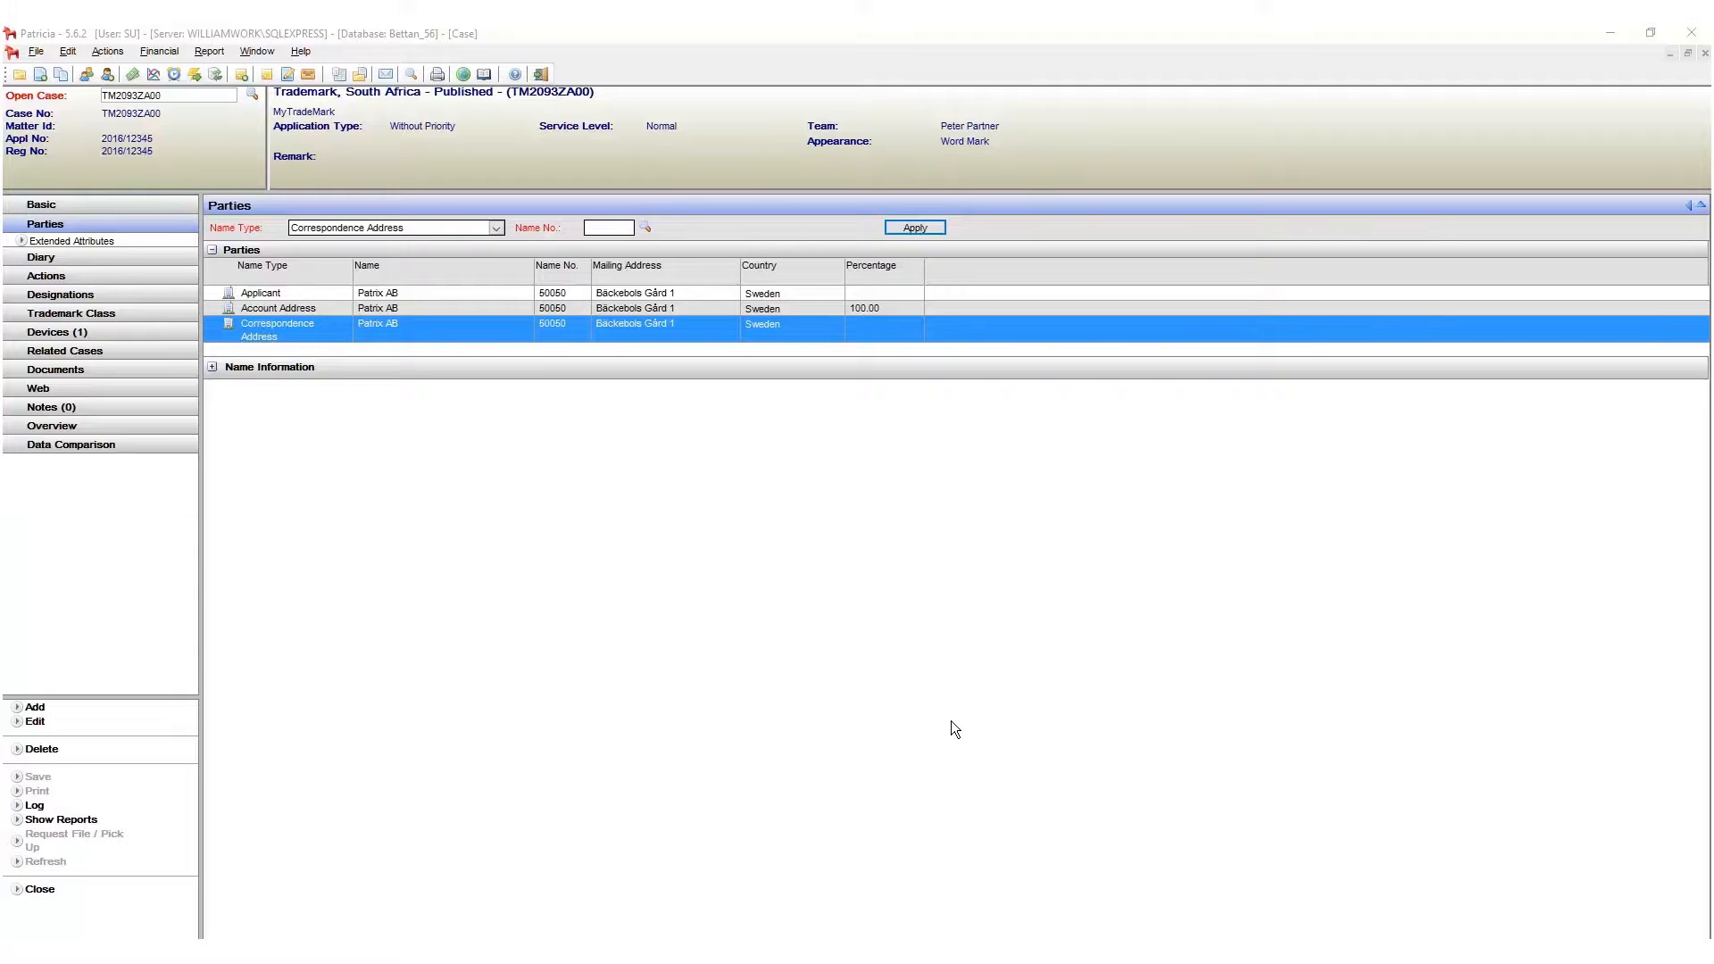
View Patrix AB's name record, close it, and look through the case's Applicant, Account Address and Correspondence Address parties
click(90, 77)
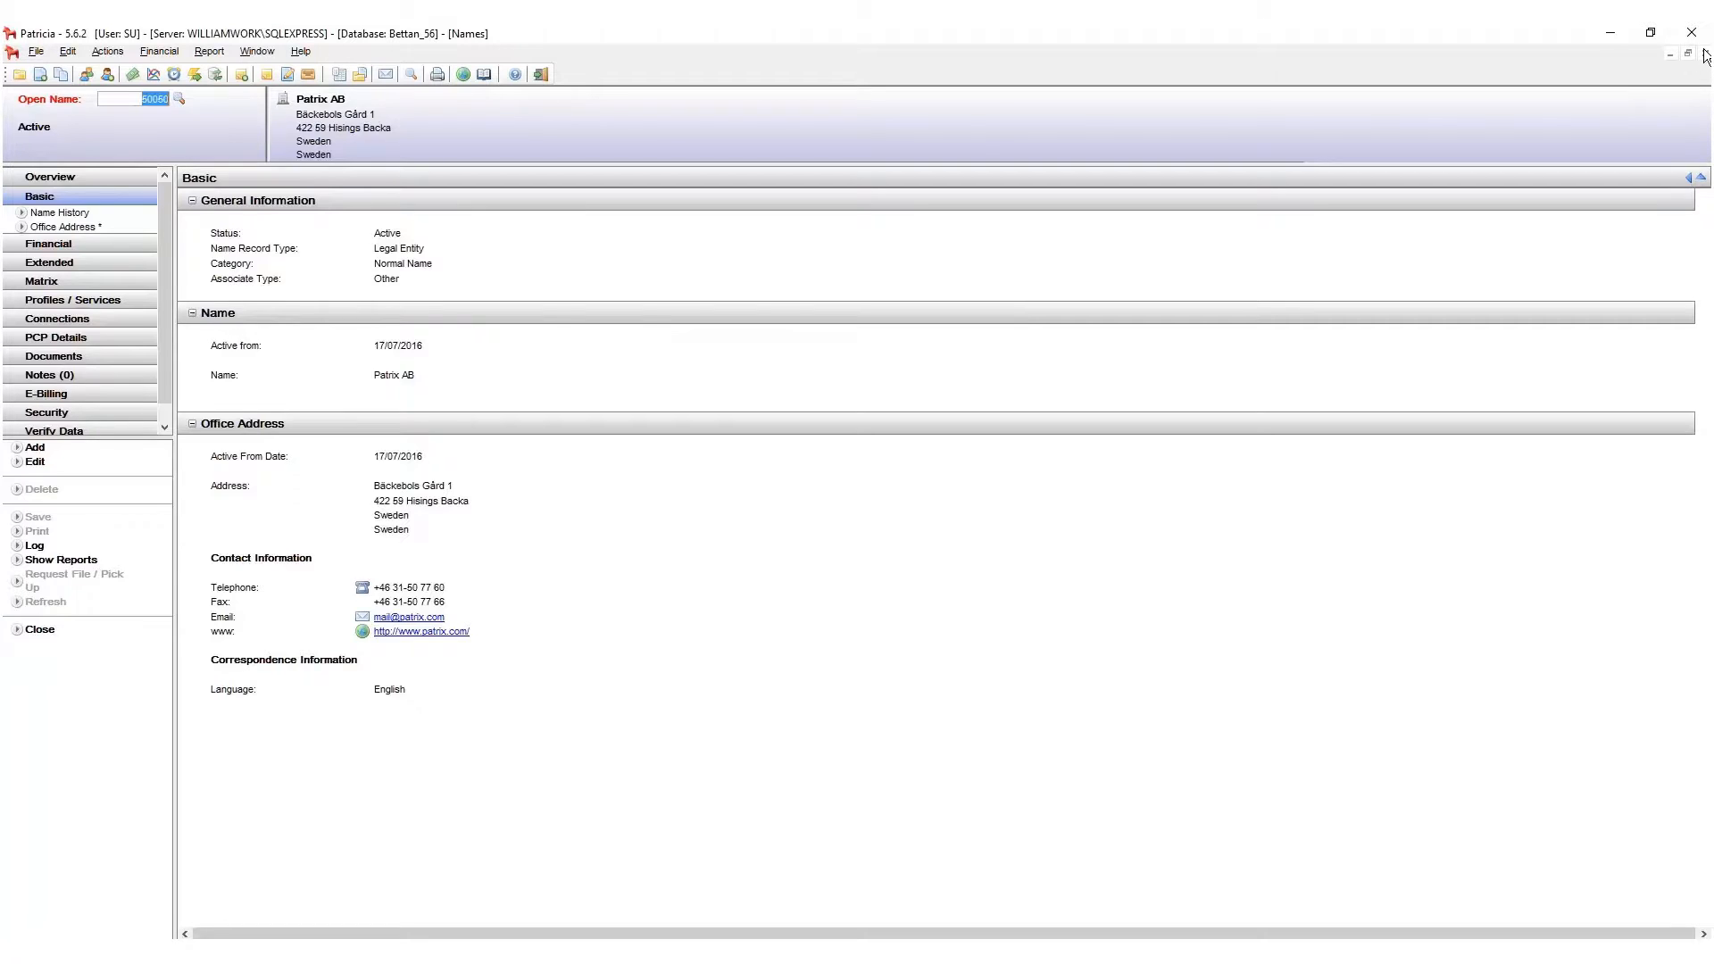
click(1705, 54)
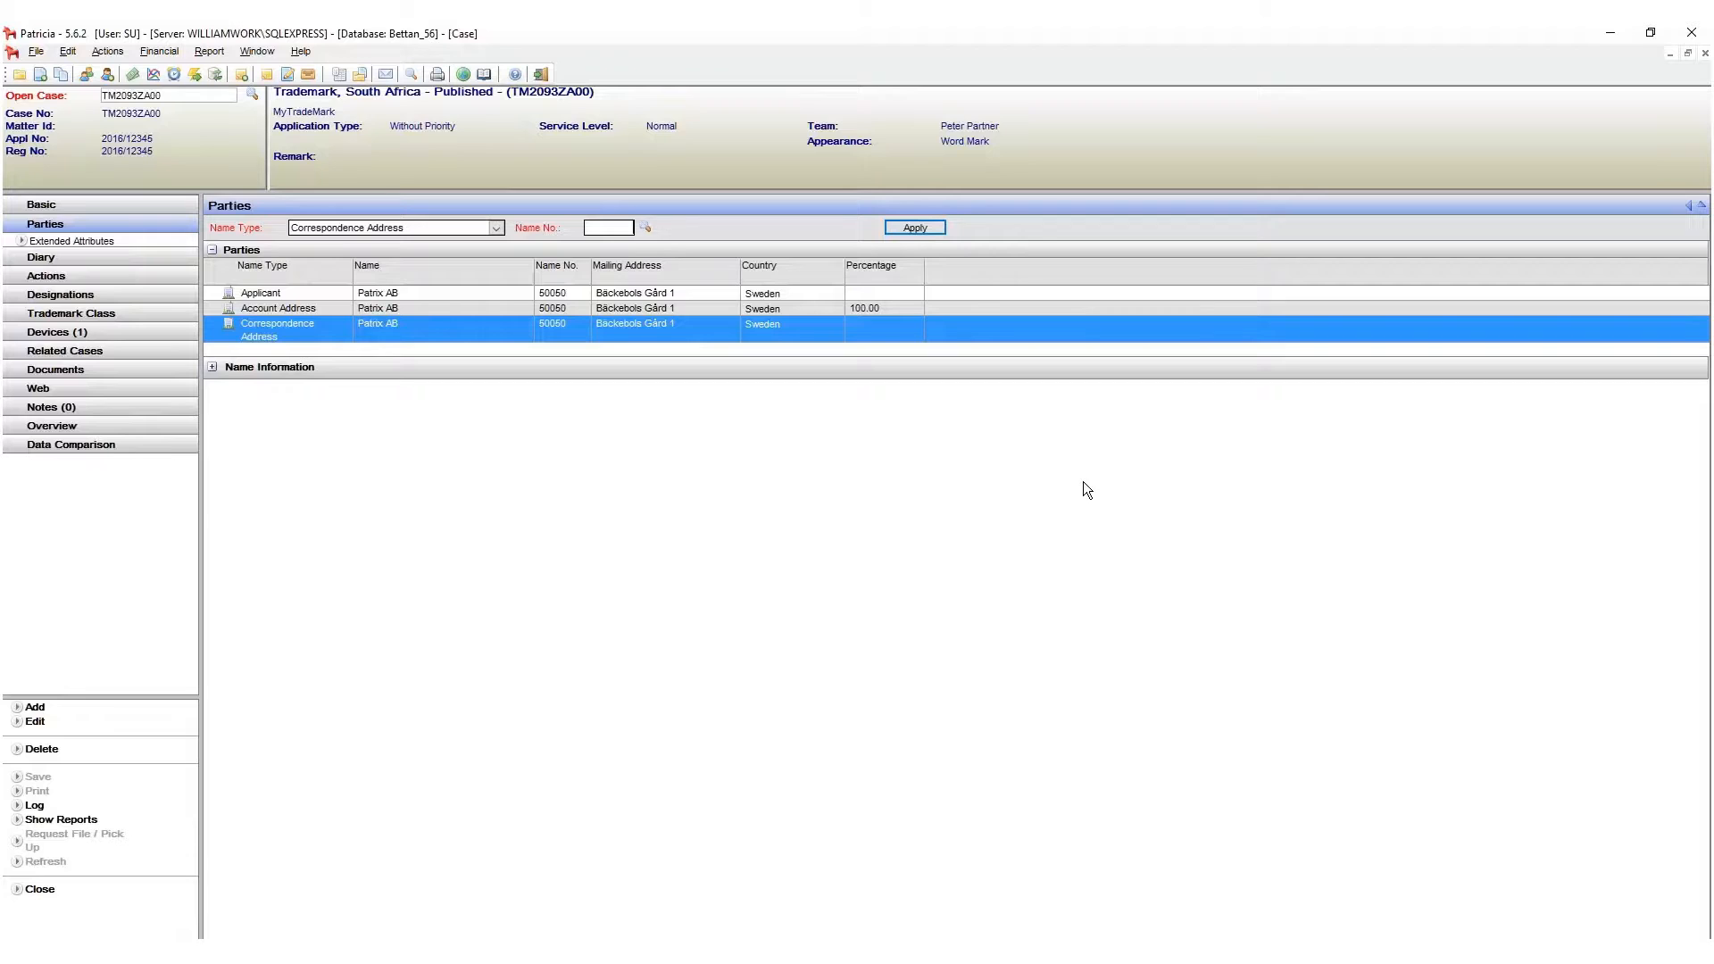
click(484, 293)
click(483, 307)
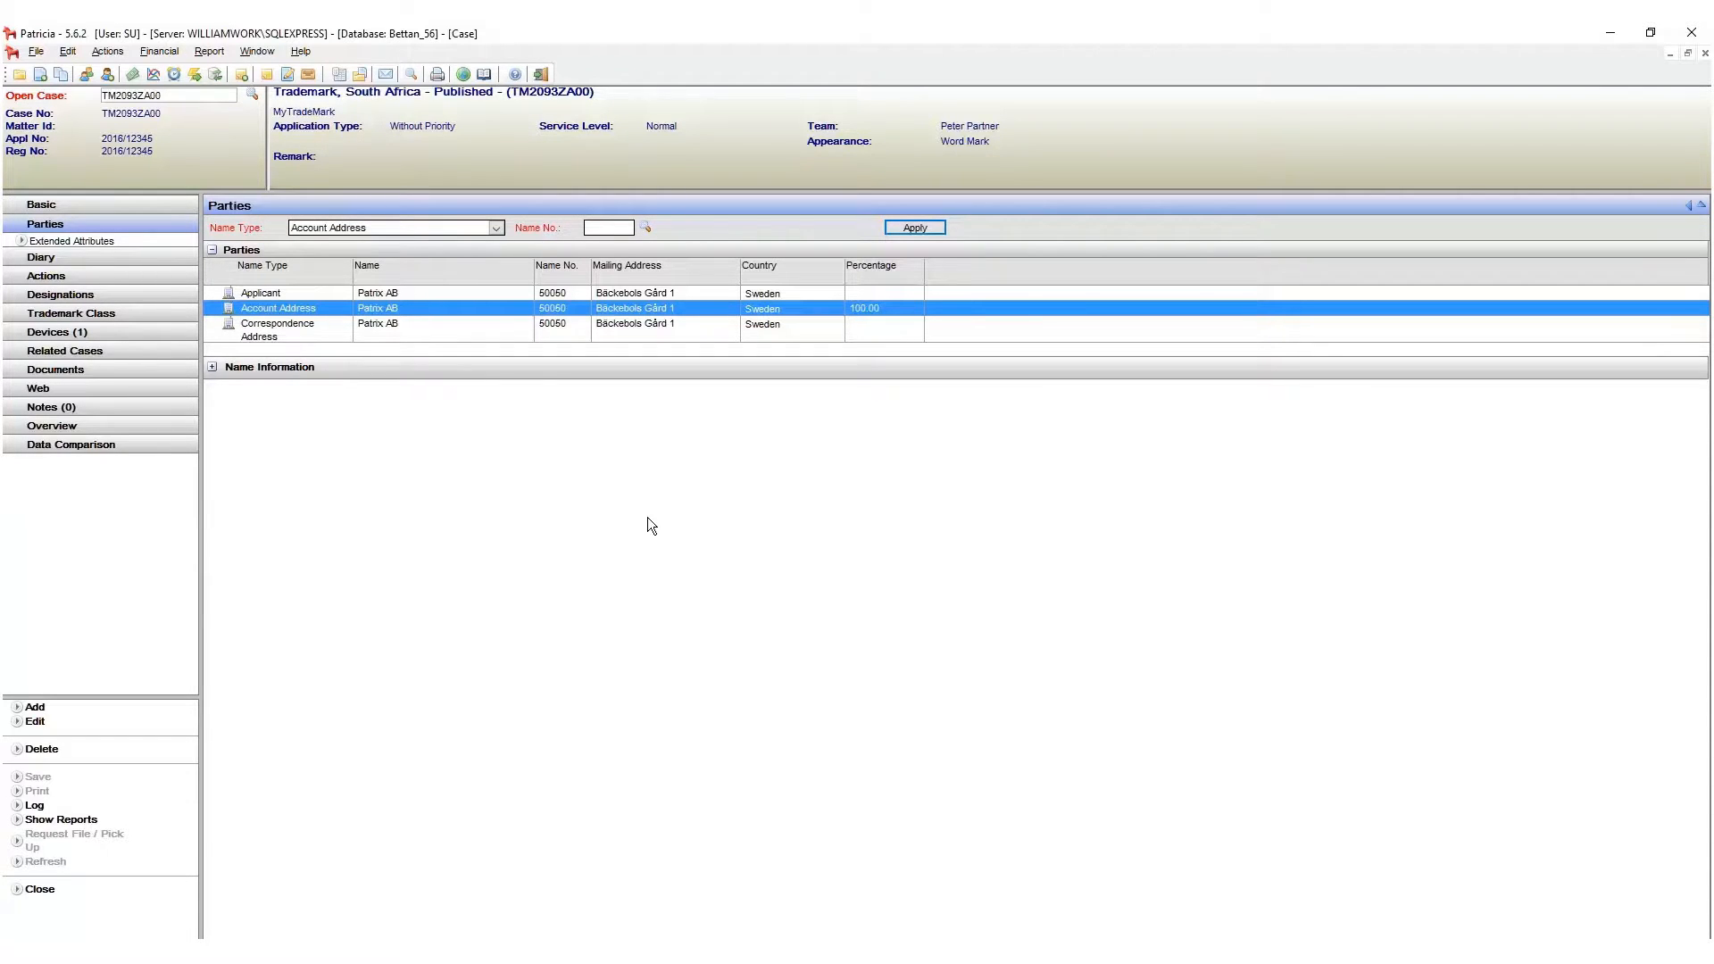
click(444, 325)
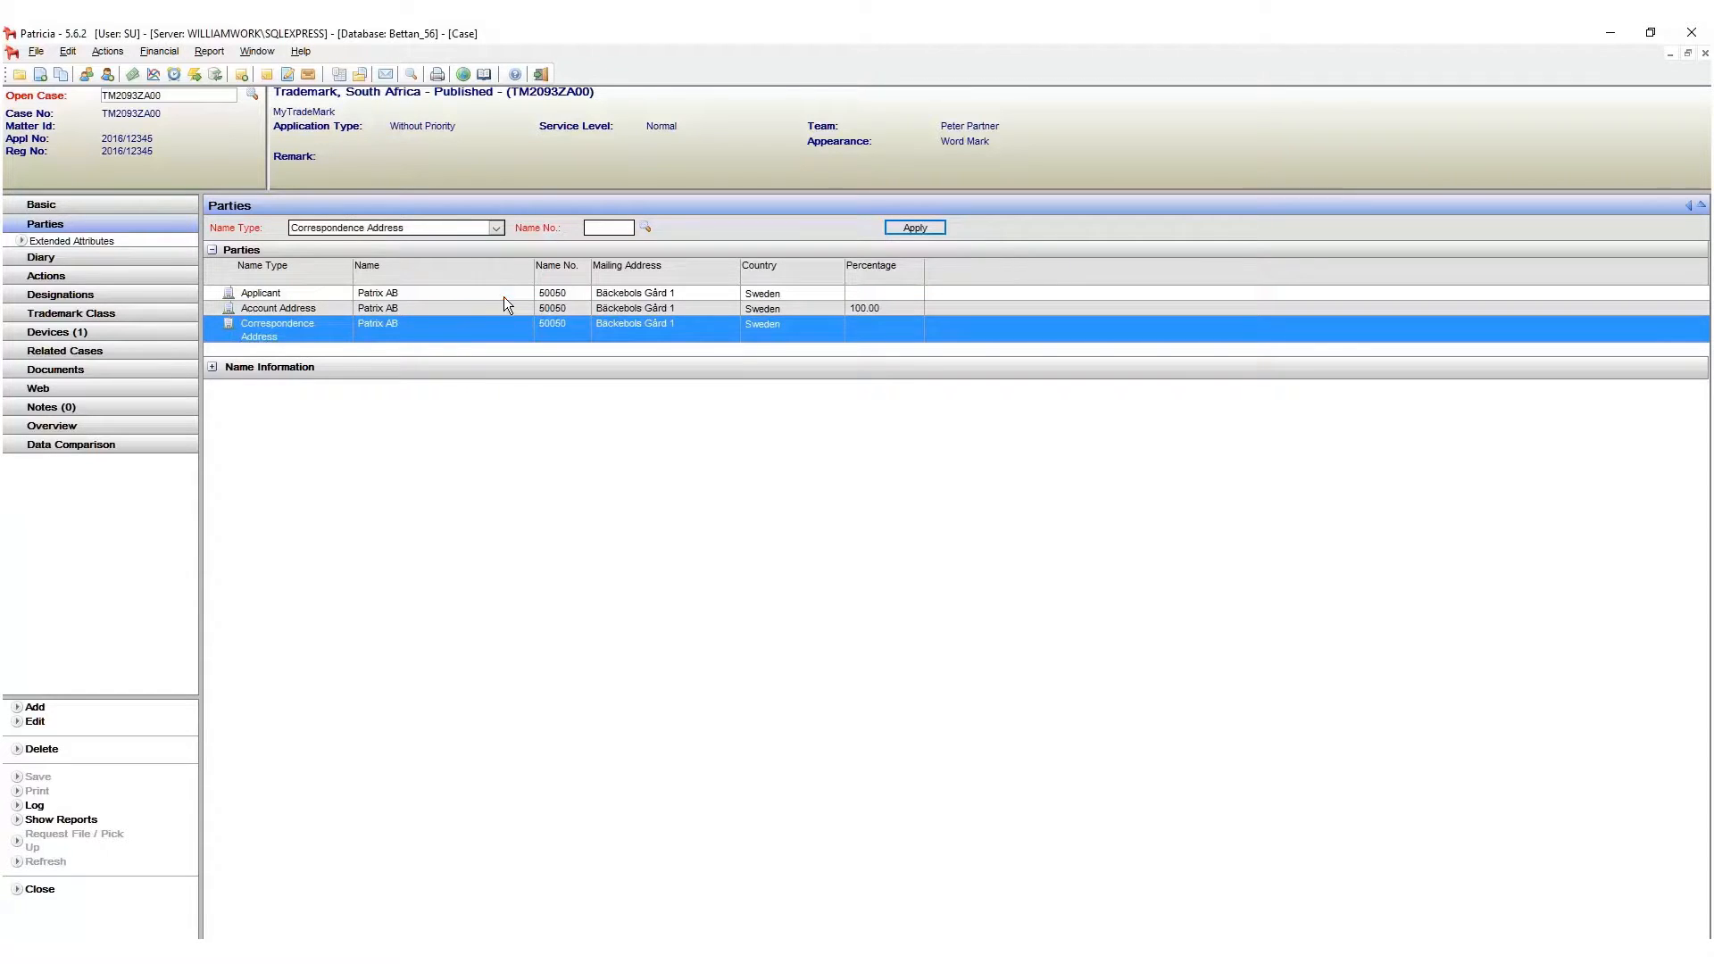
click(504, 297)
click(498, 309)
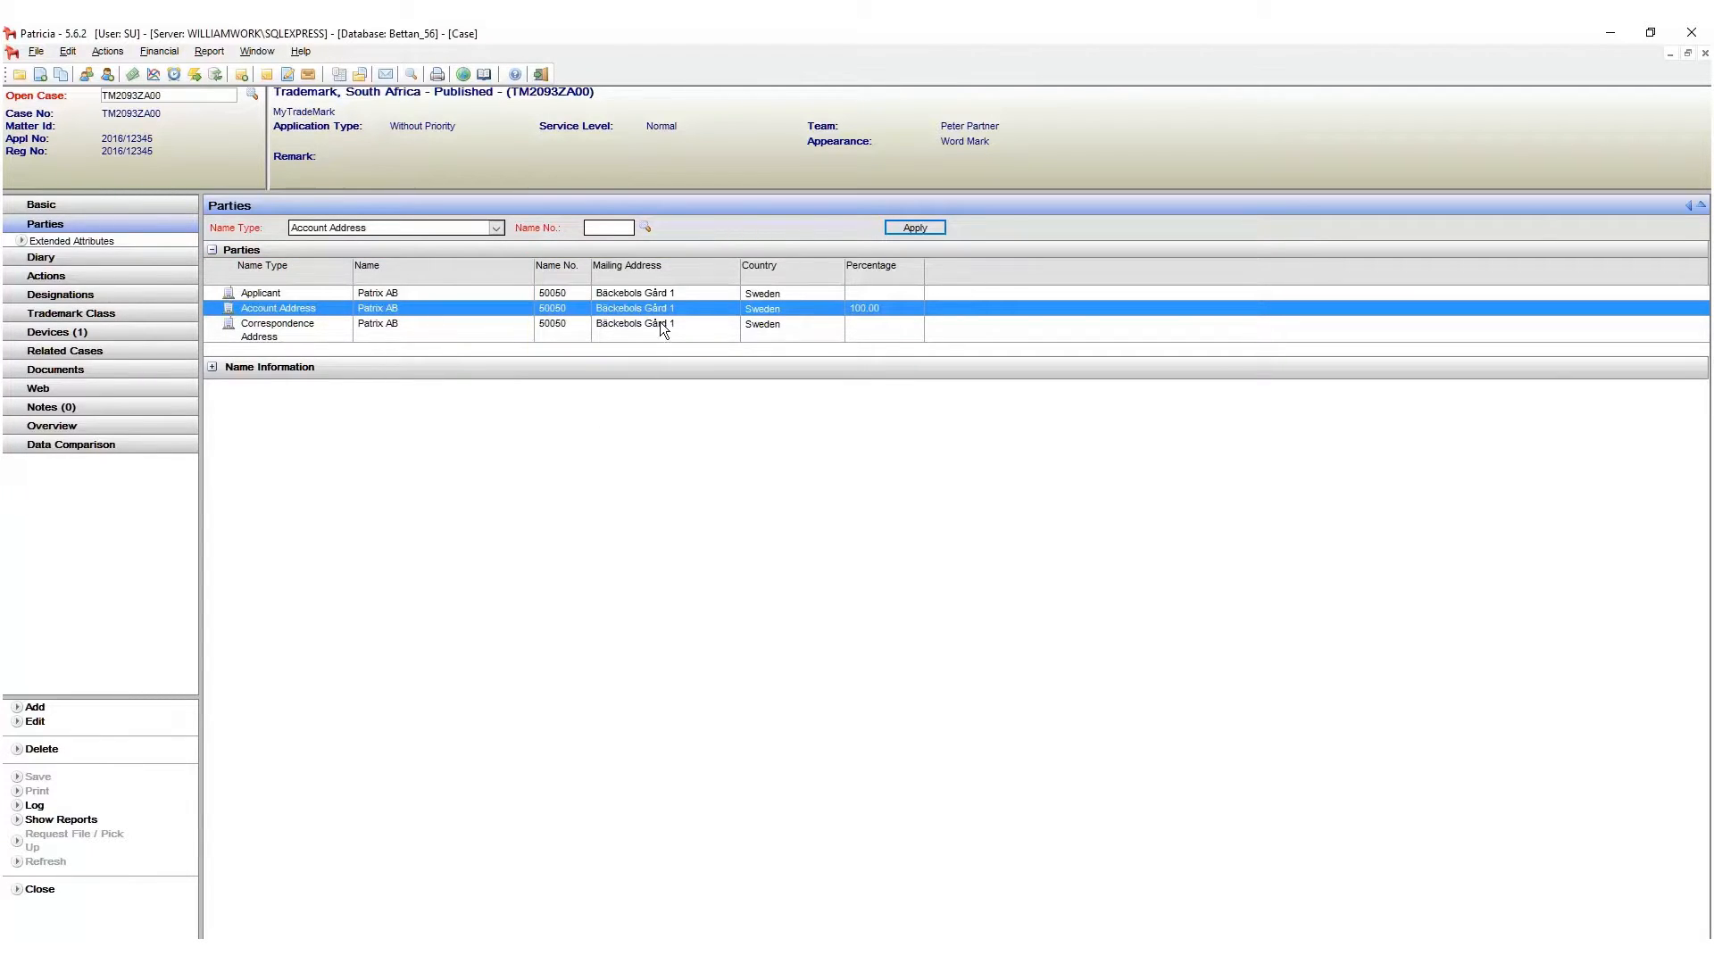
Add the Remark column to the parties list and expand the name information to show the Account Address party
right_click(892, 273)
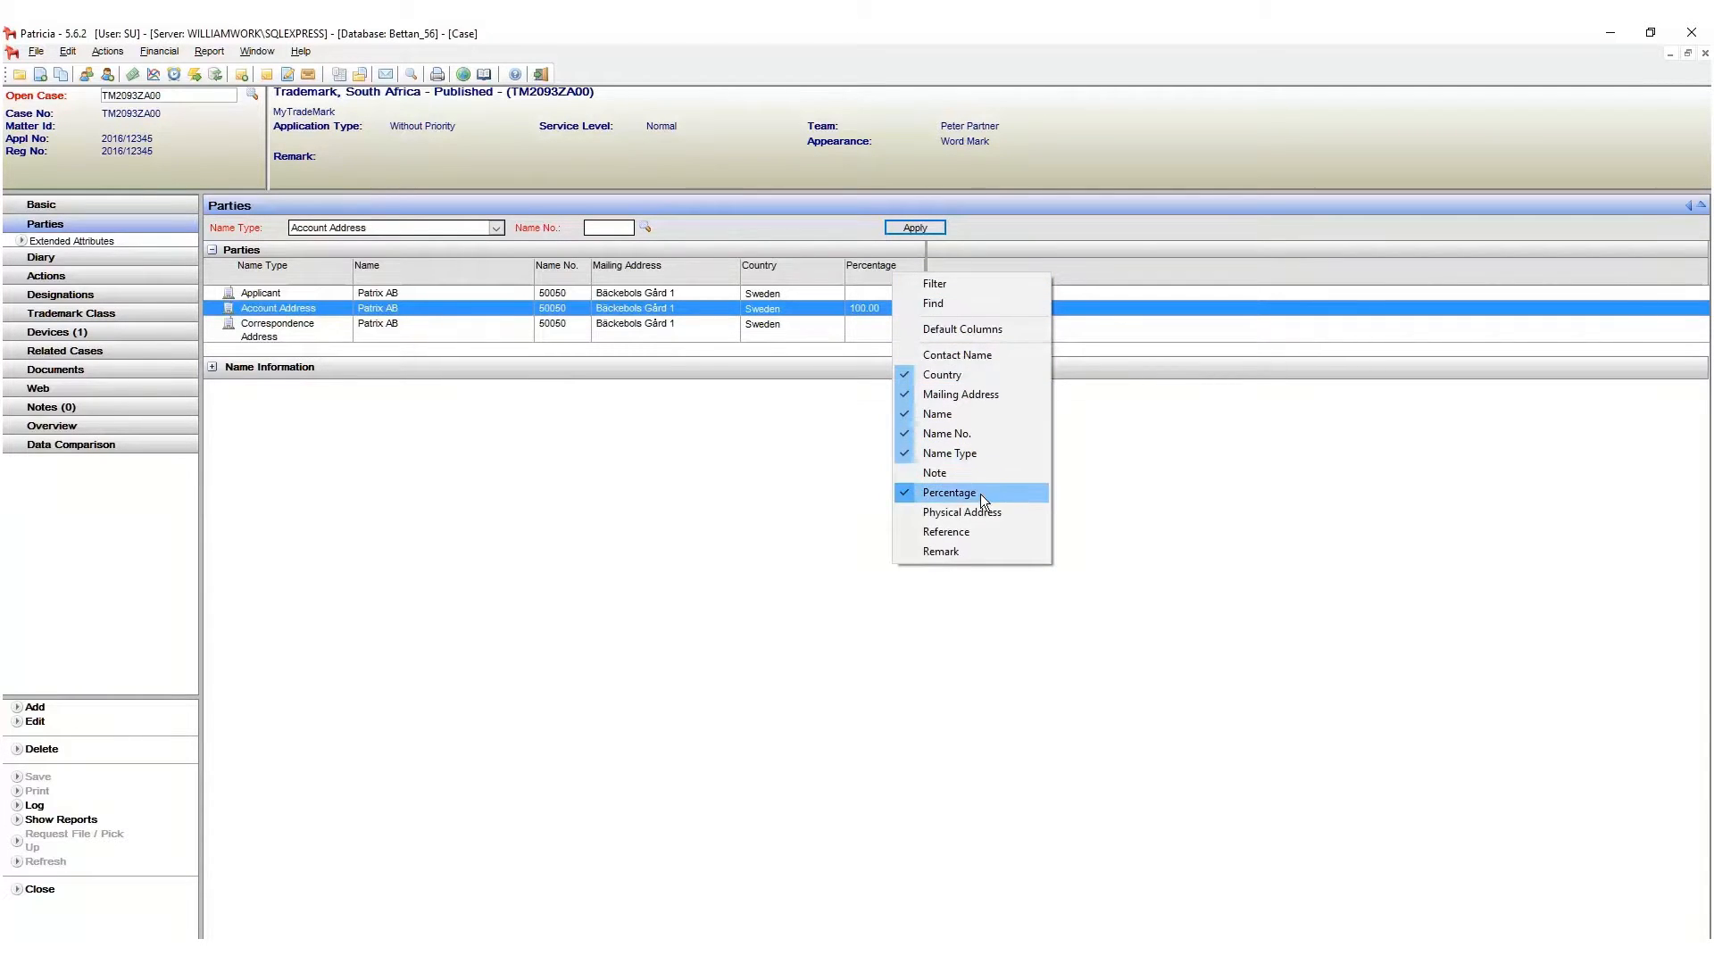
click(973, 547)
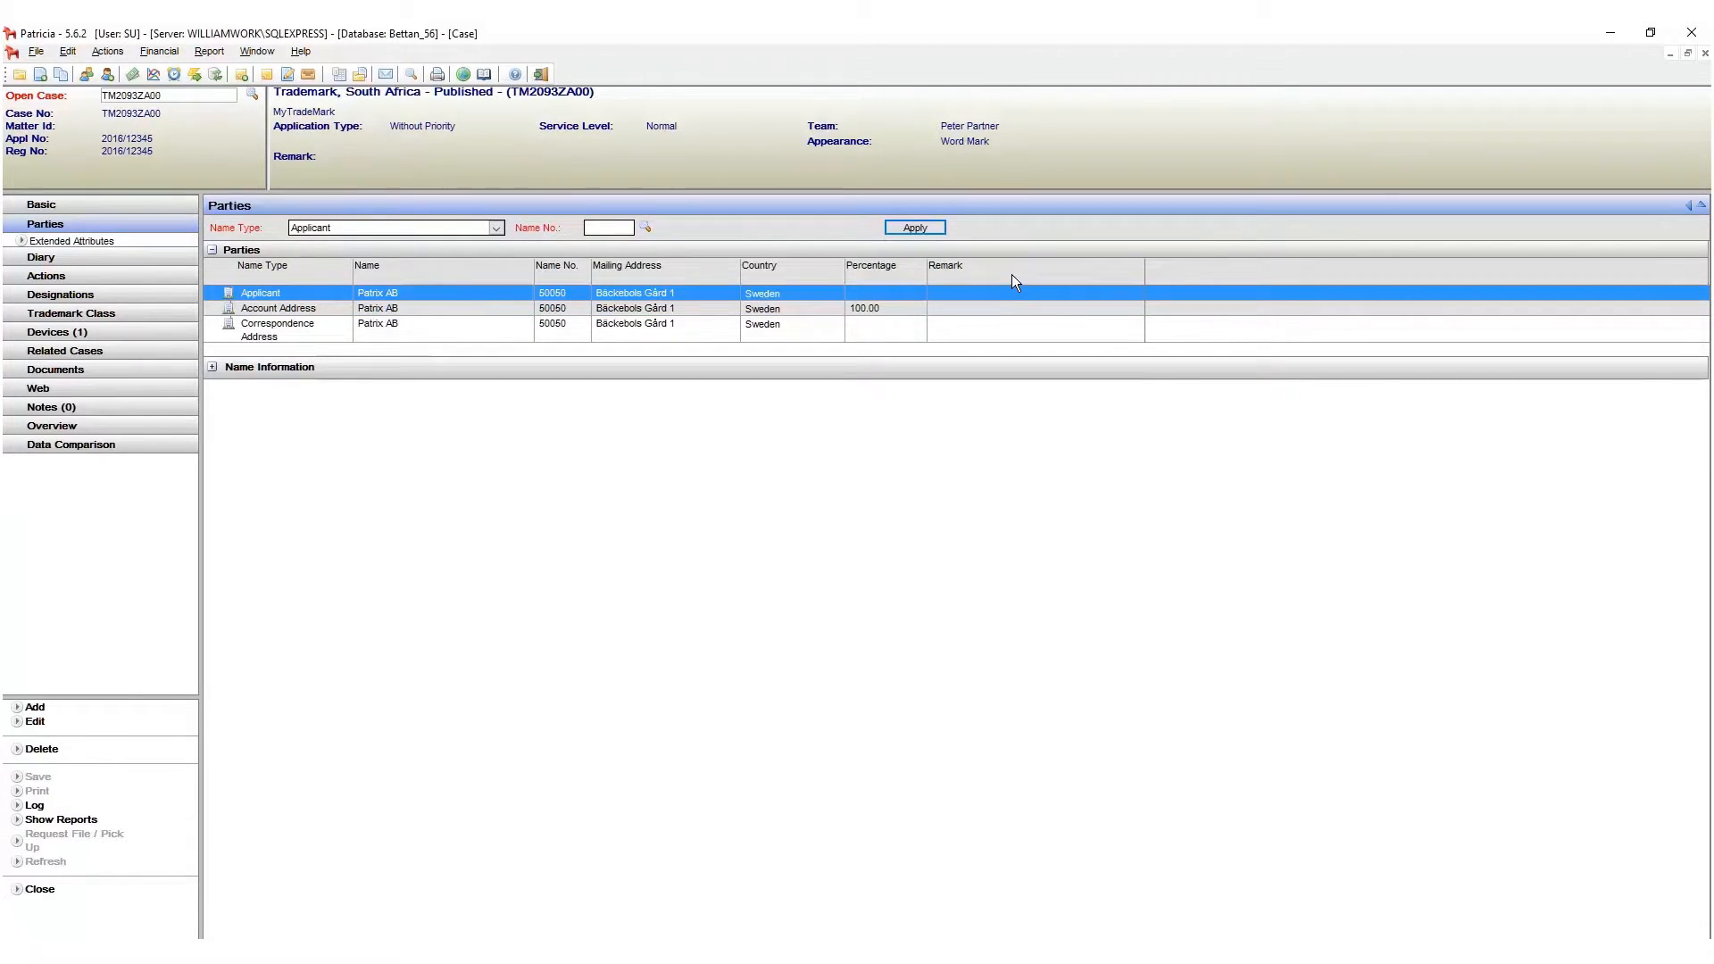
click(214, 367)
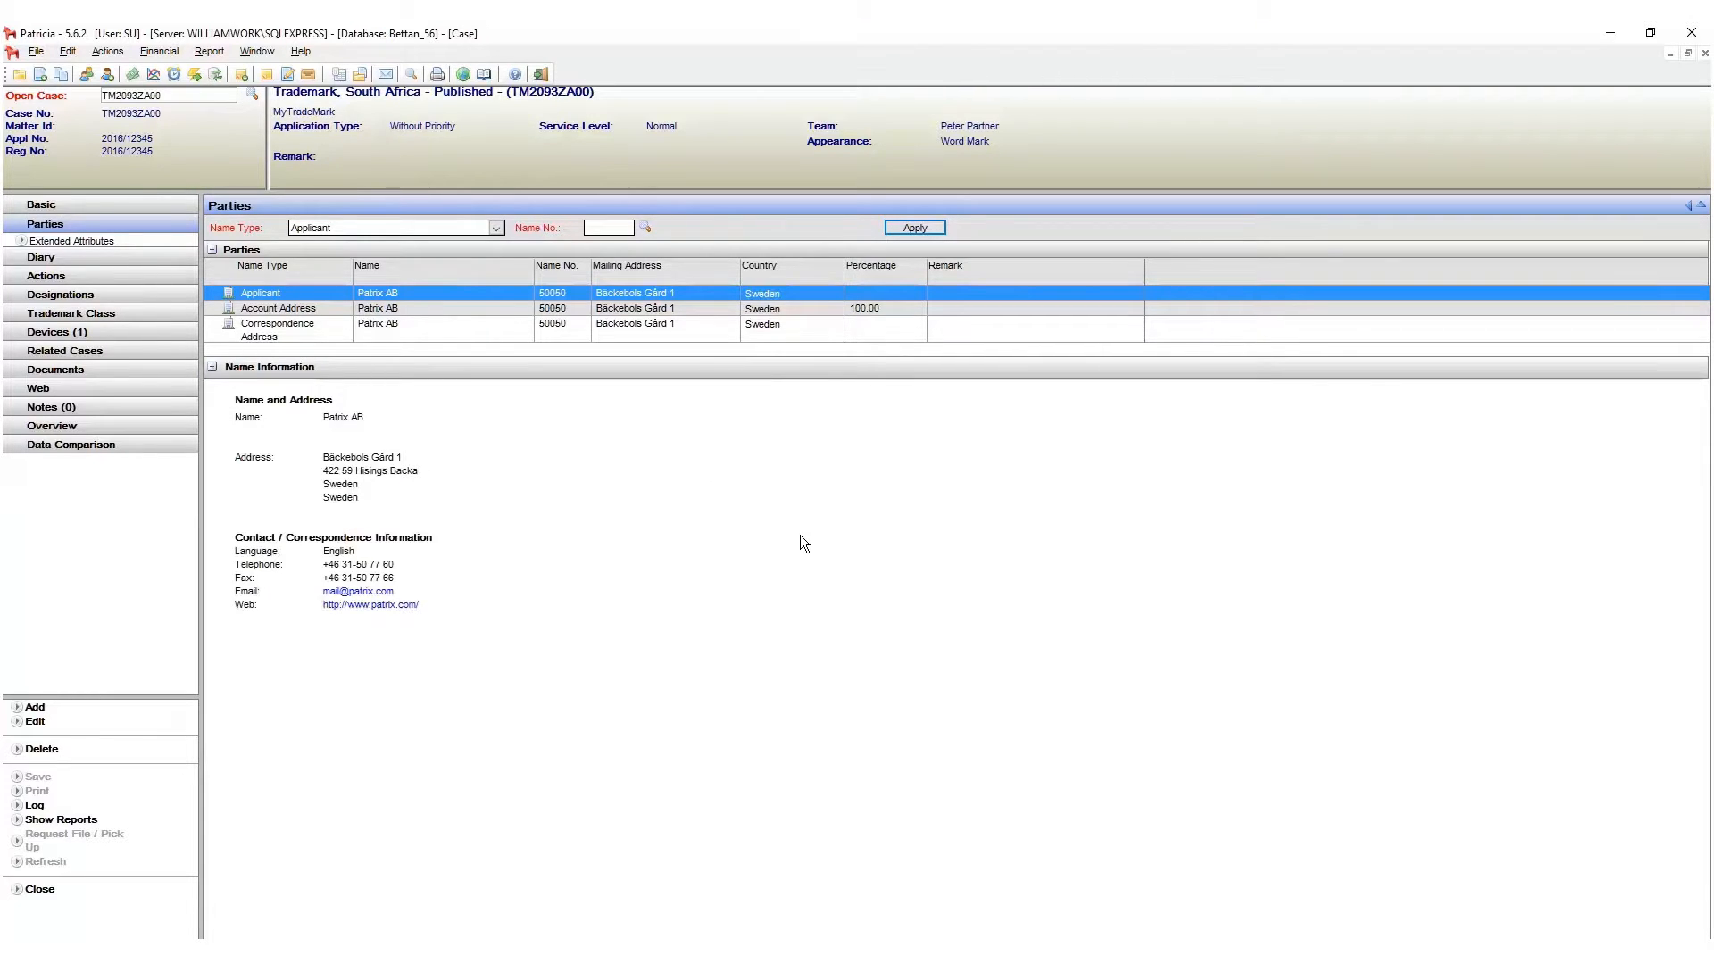
click(498, 310)
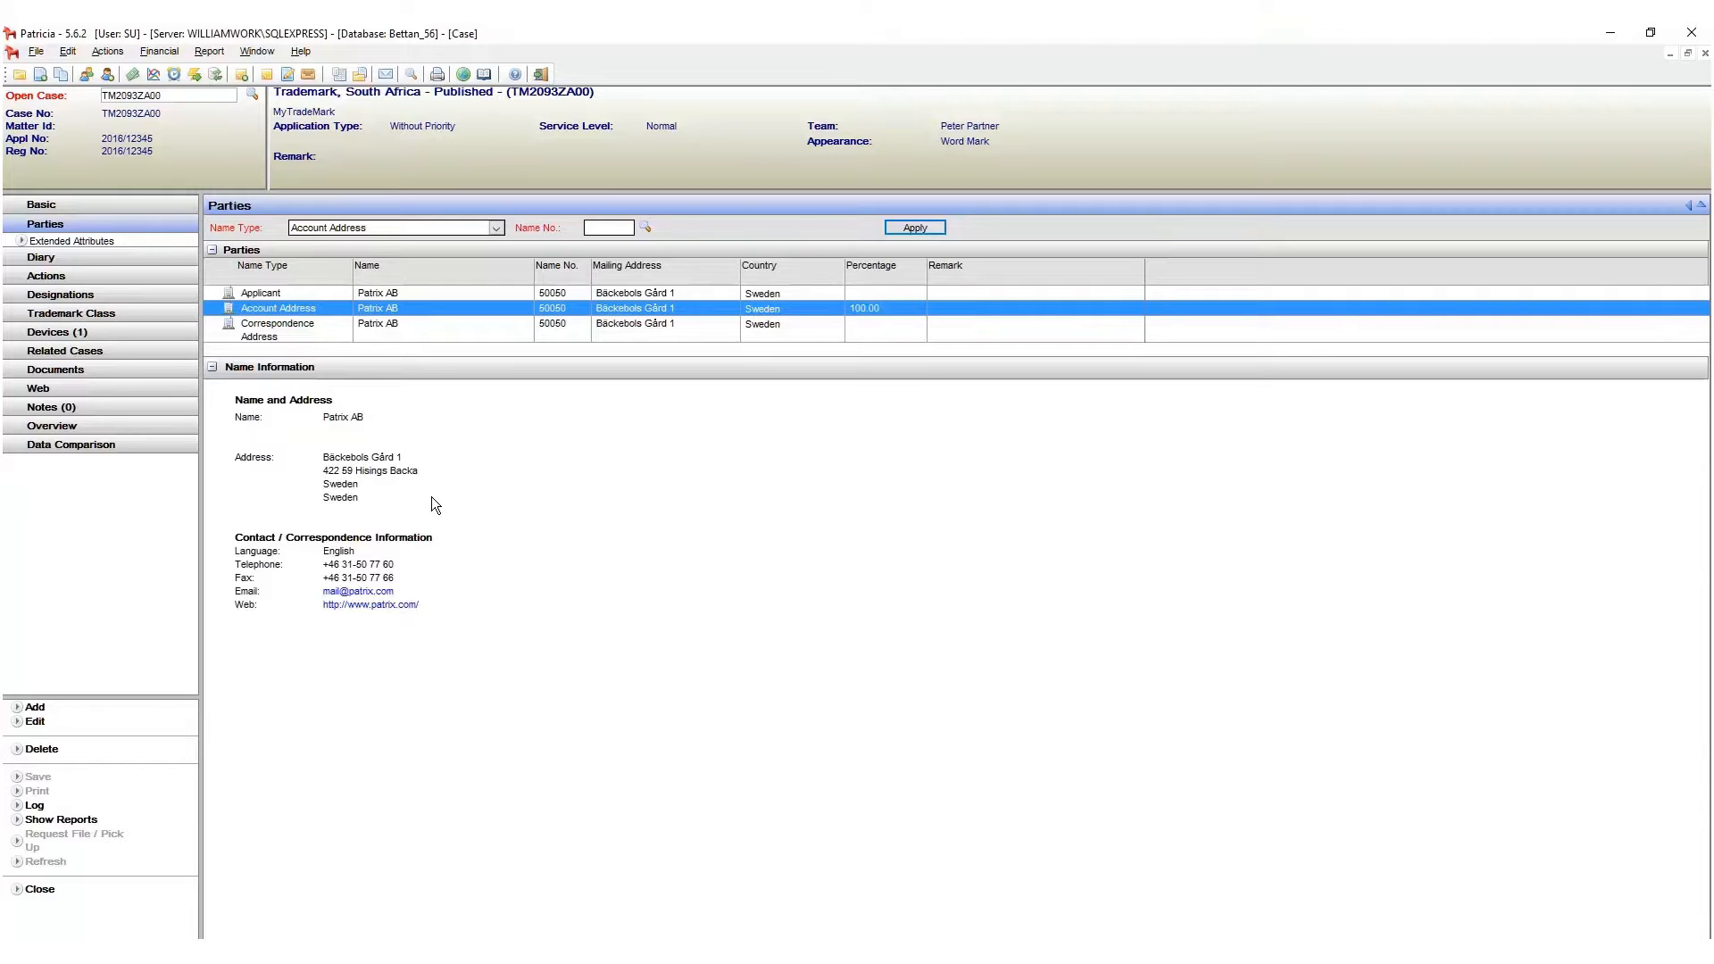
Check the Account Address party's email and website links, closing each, and view the Correspondence Address party's name information
click(386, 592)
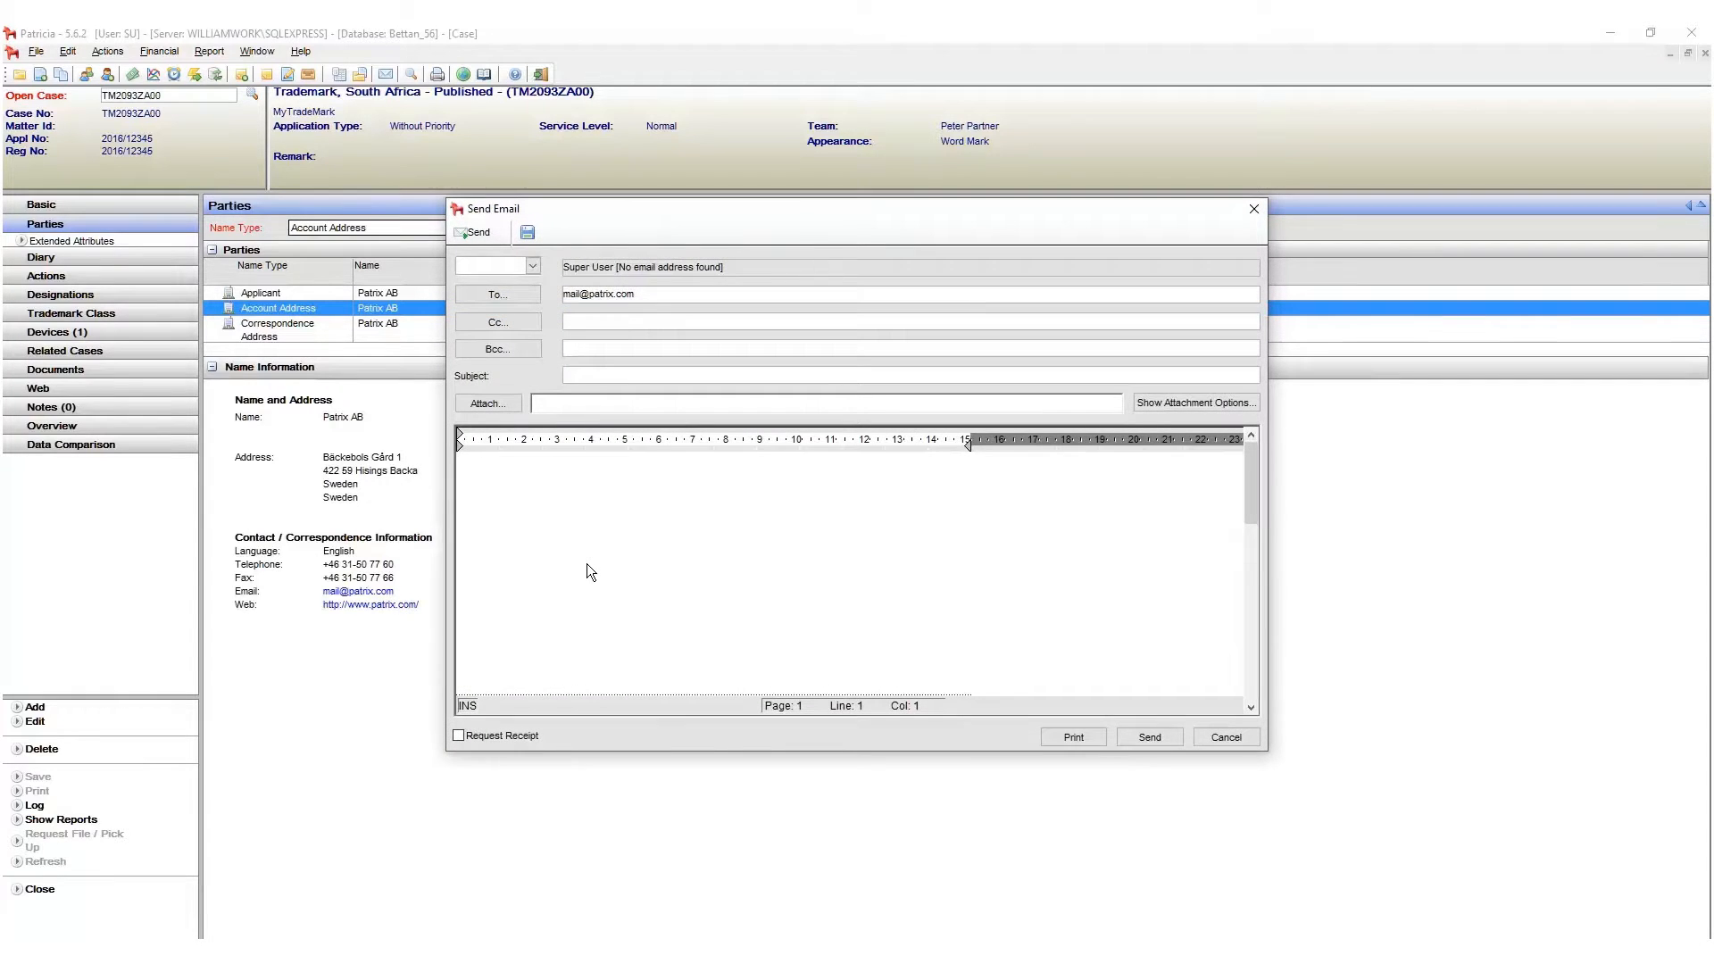
click(1218, 737)
click(385, 605)
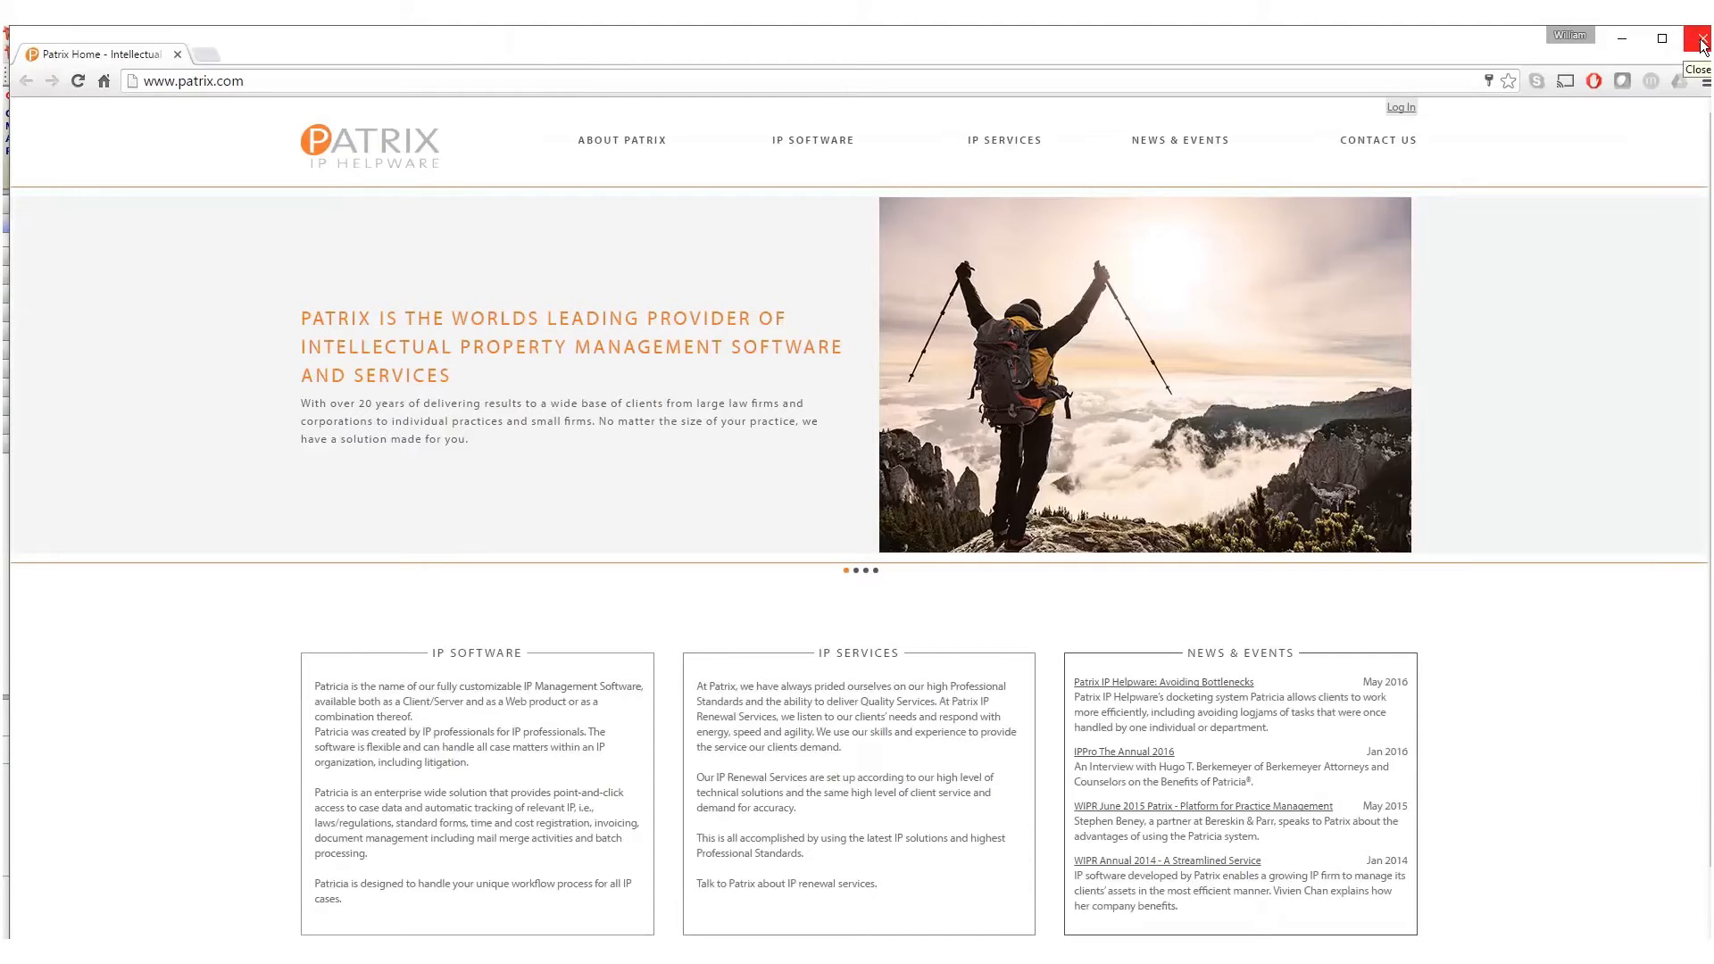
click(1698, 42)
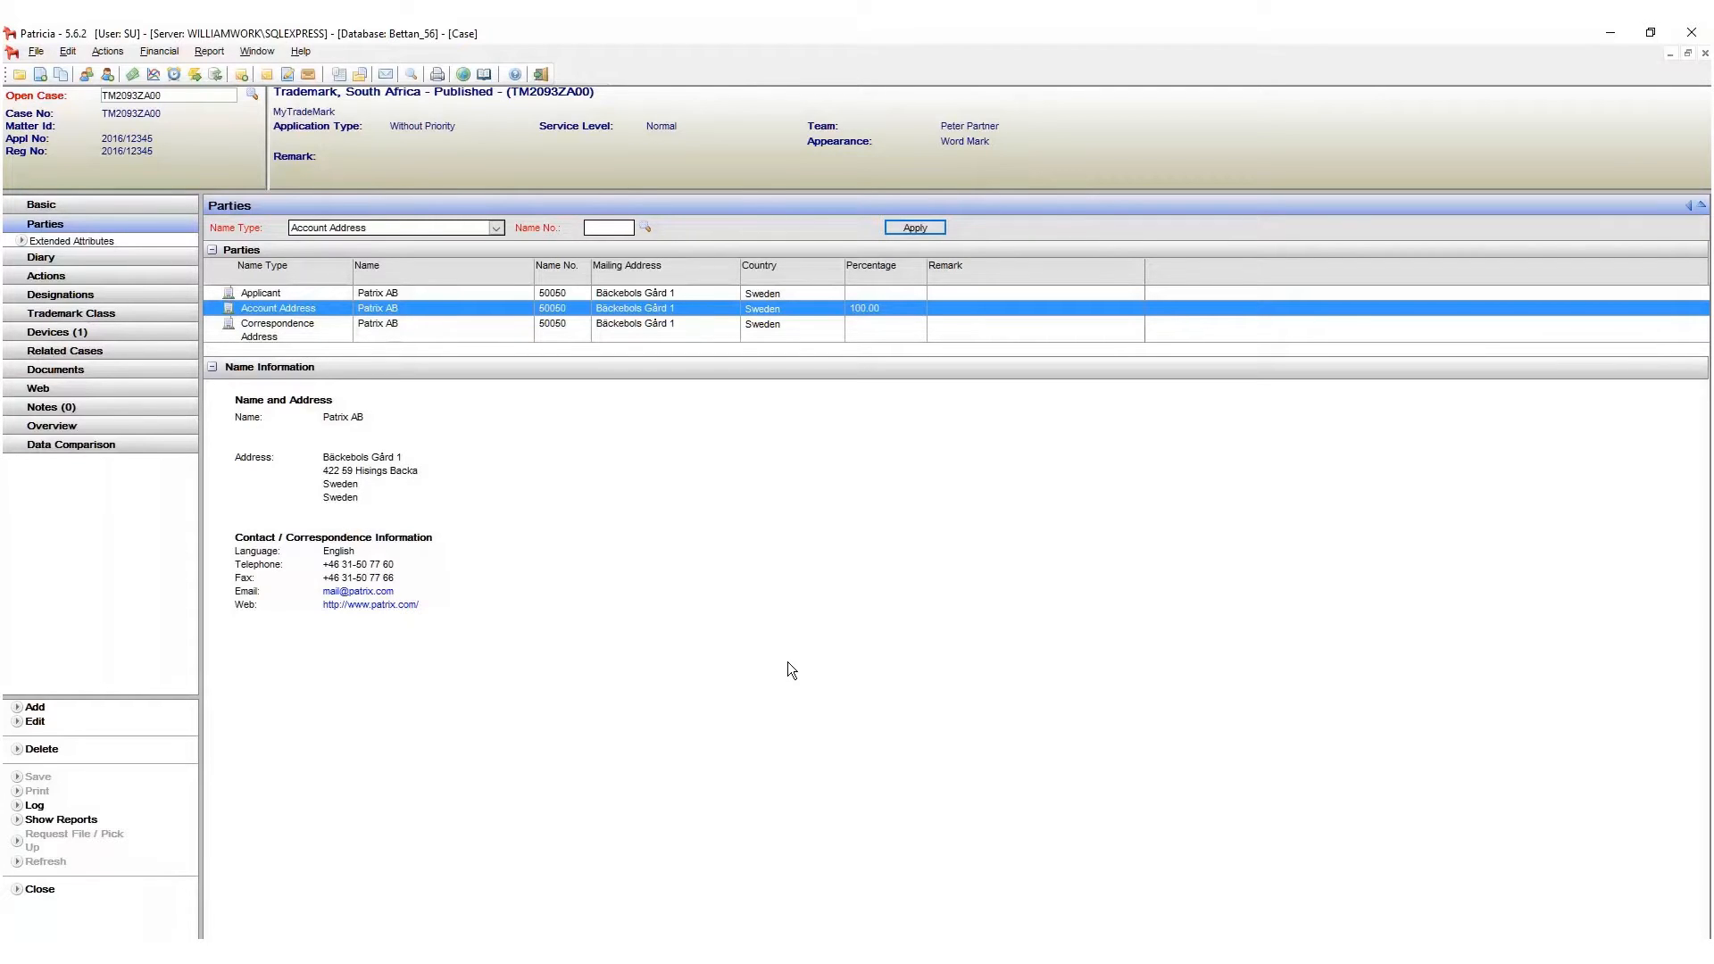
click(488, 332)
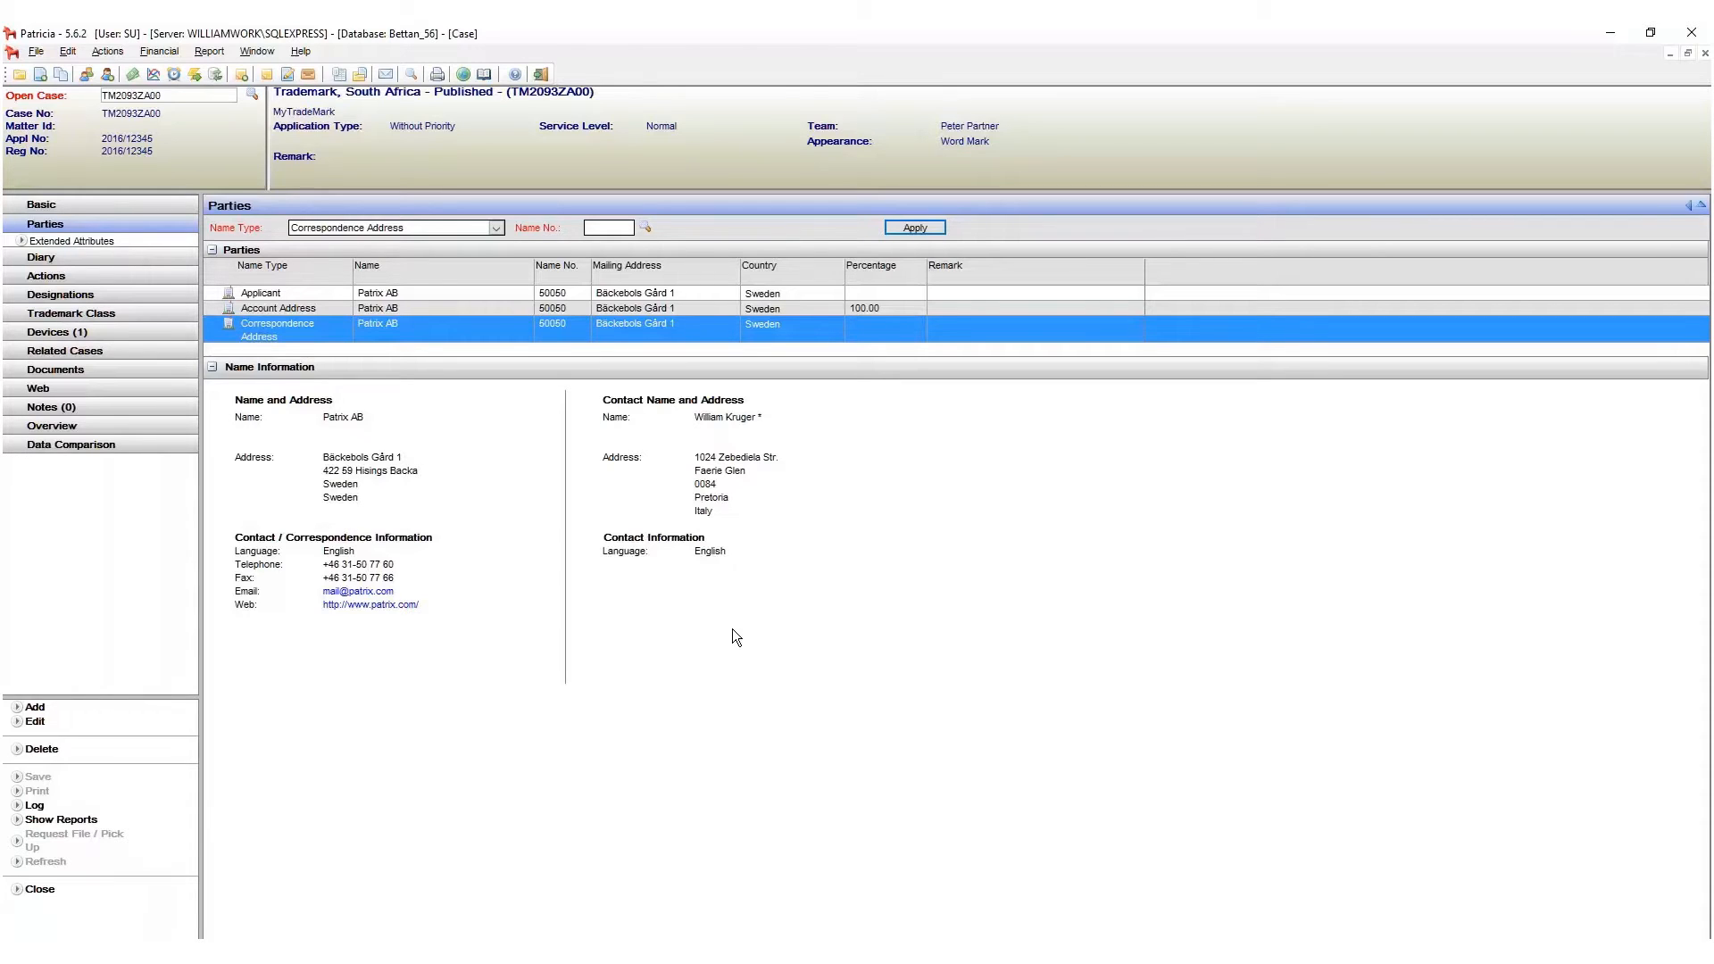
Search the names for patrix ab and add the Patrix AB record of type Client to the case as New Applicant
click(498, 230)
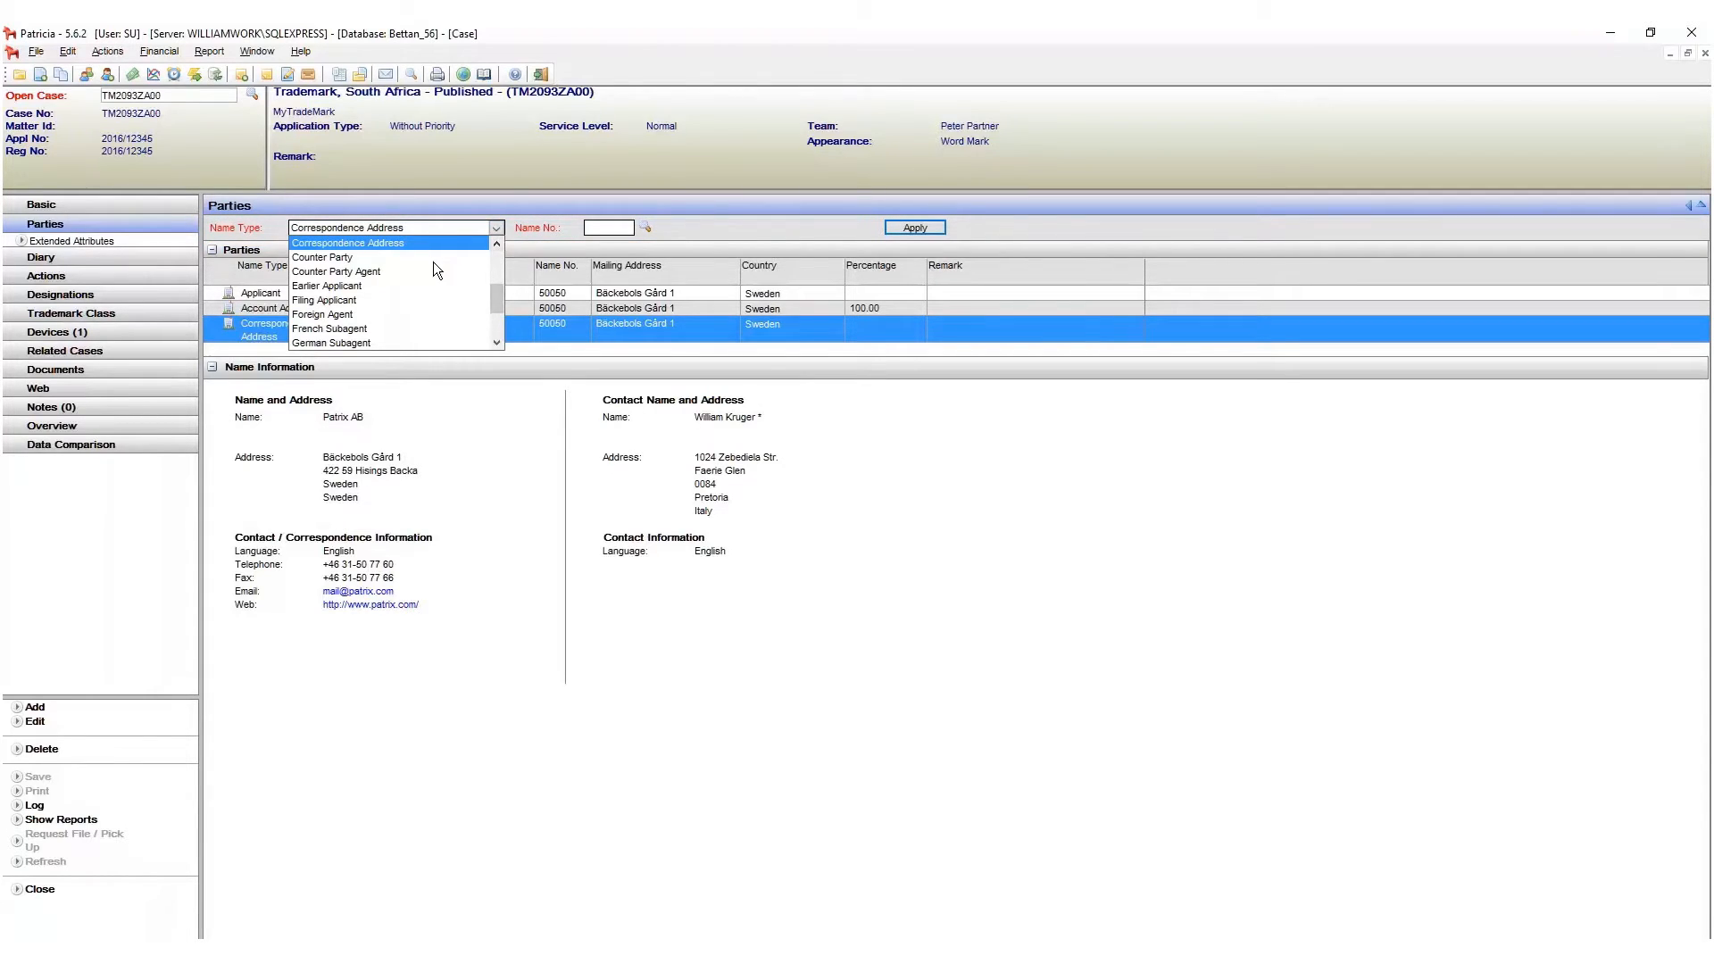
click(360, 299)
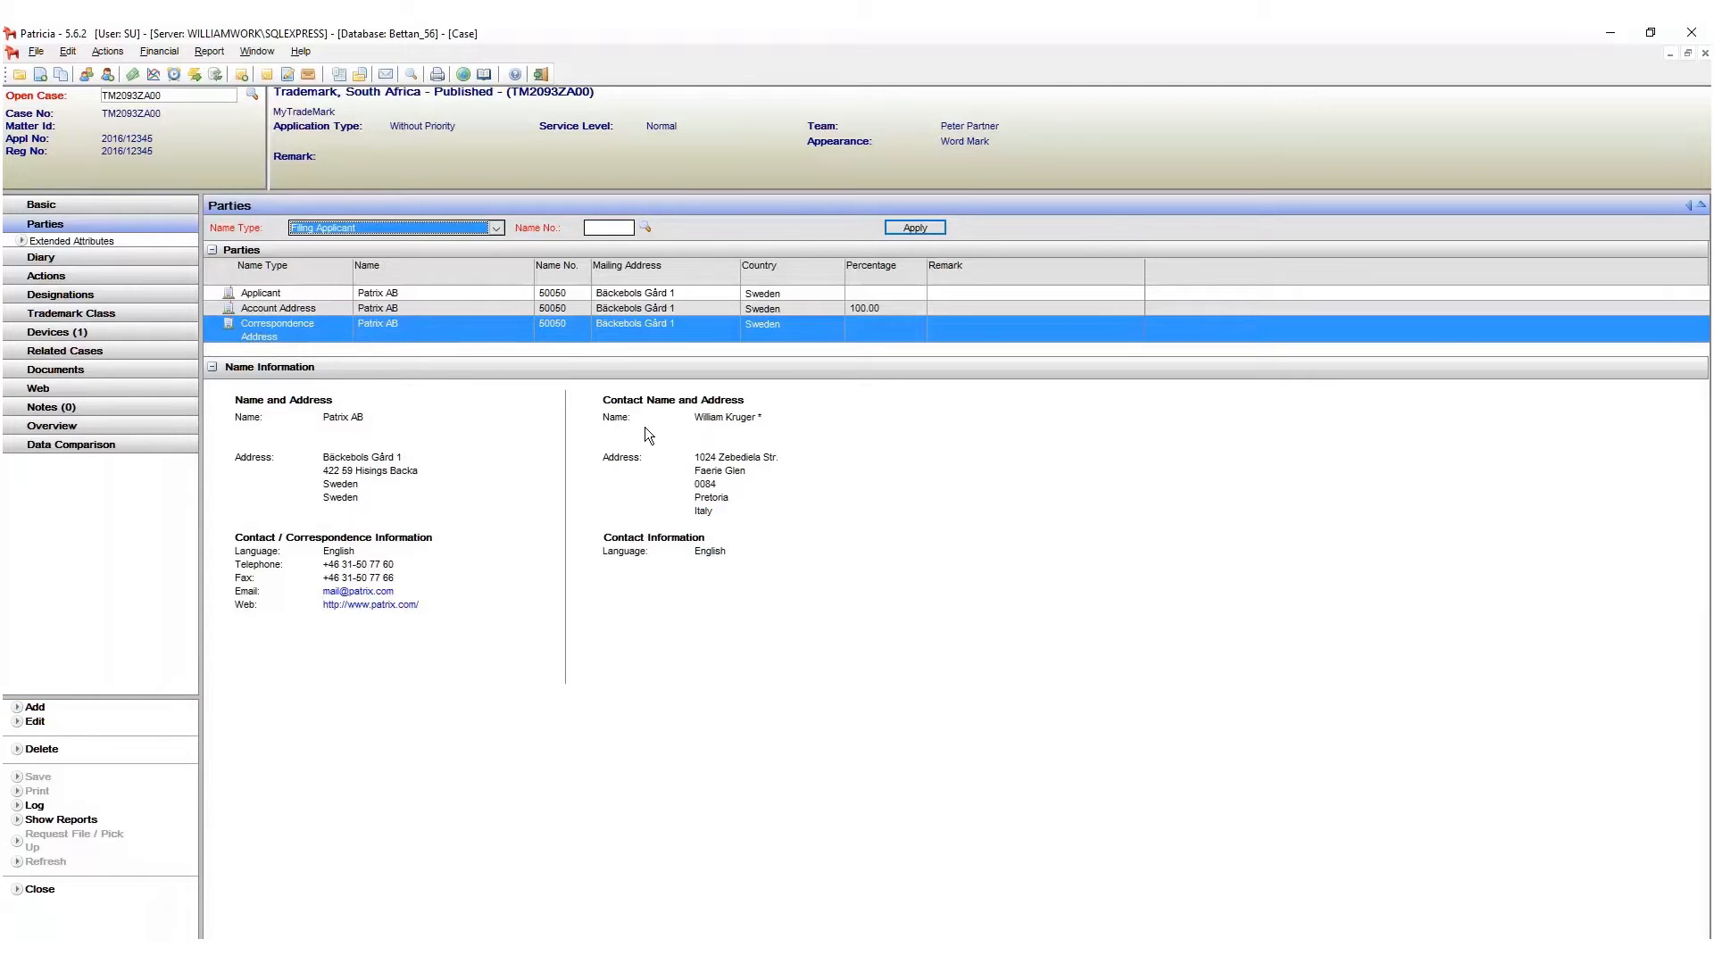
click(497, 229)
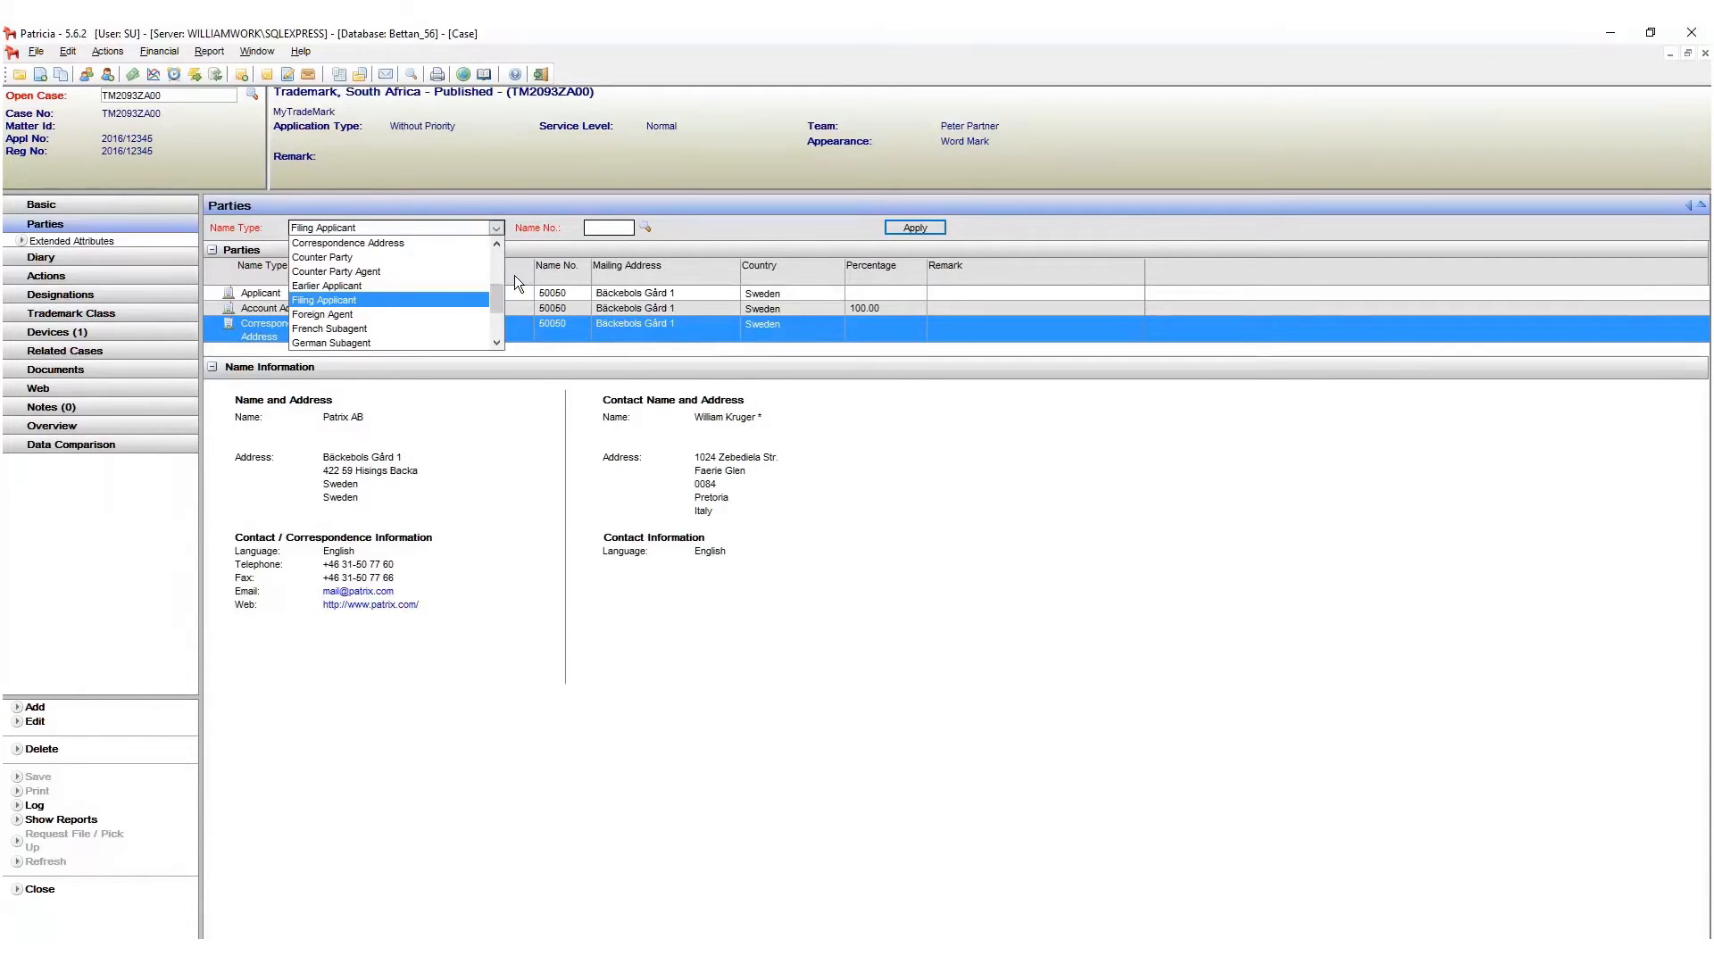
drag(502, 286, 498, 309)
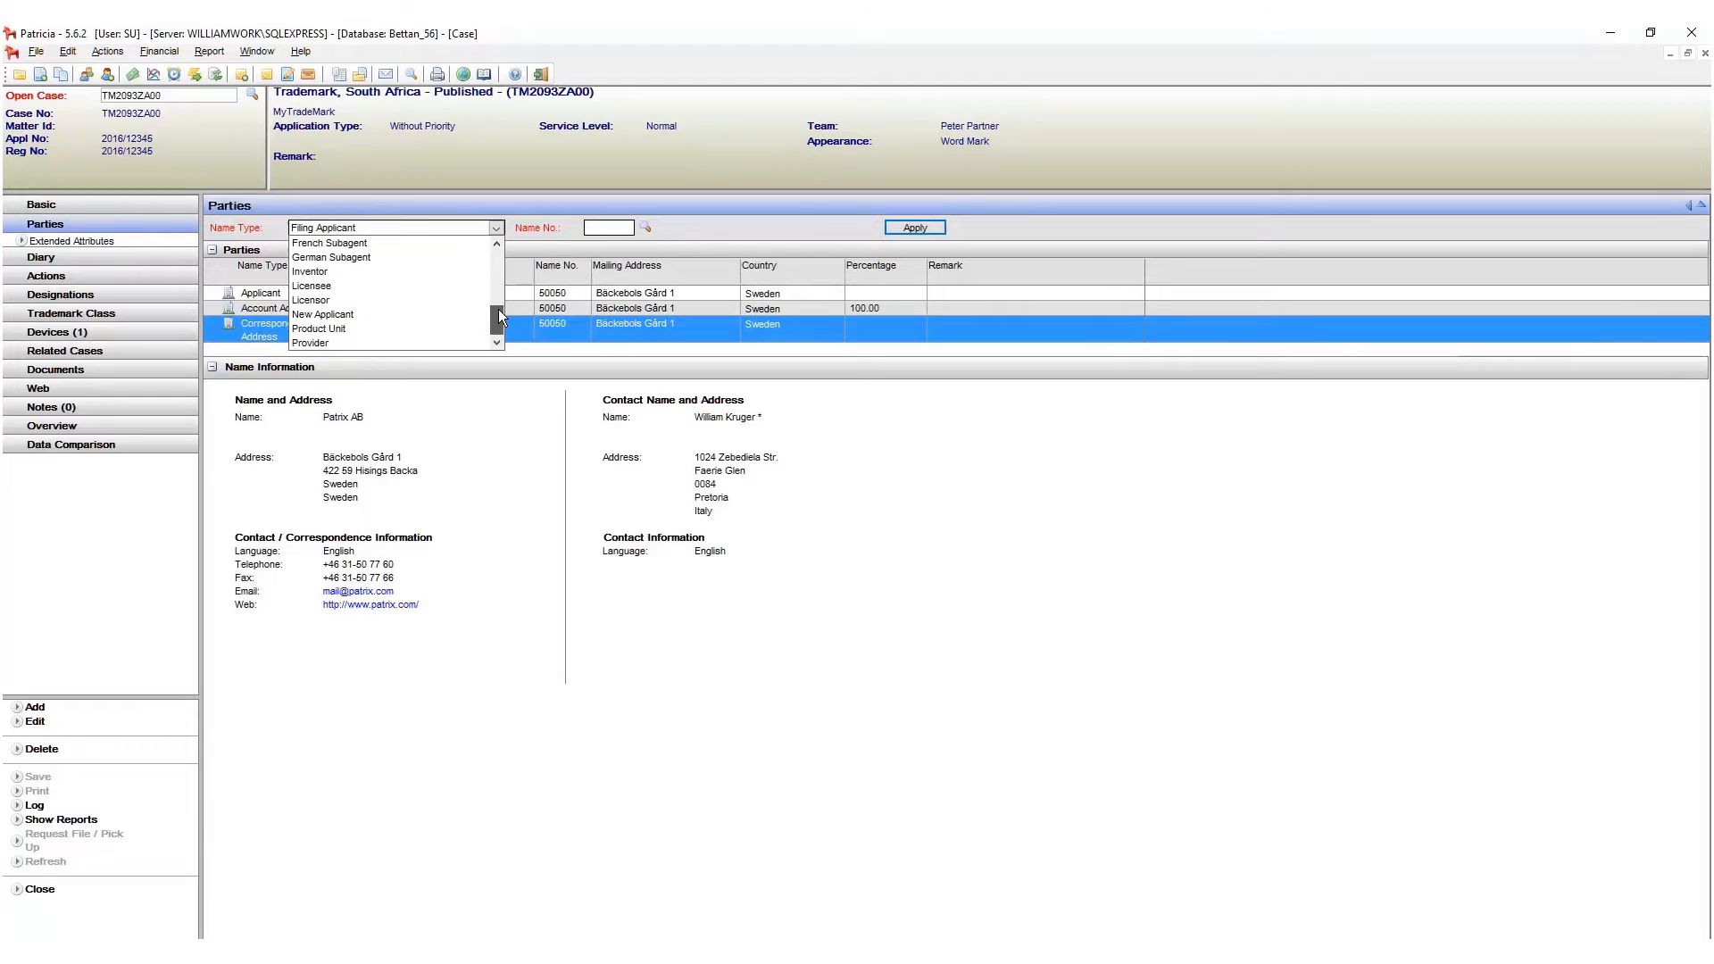
click(387, 310)
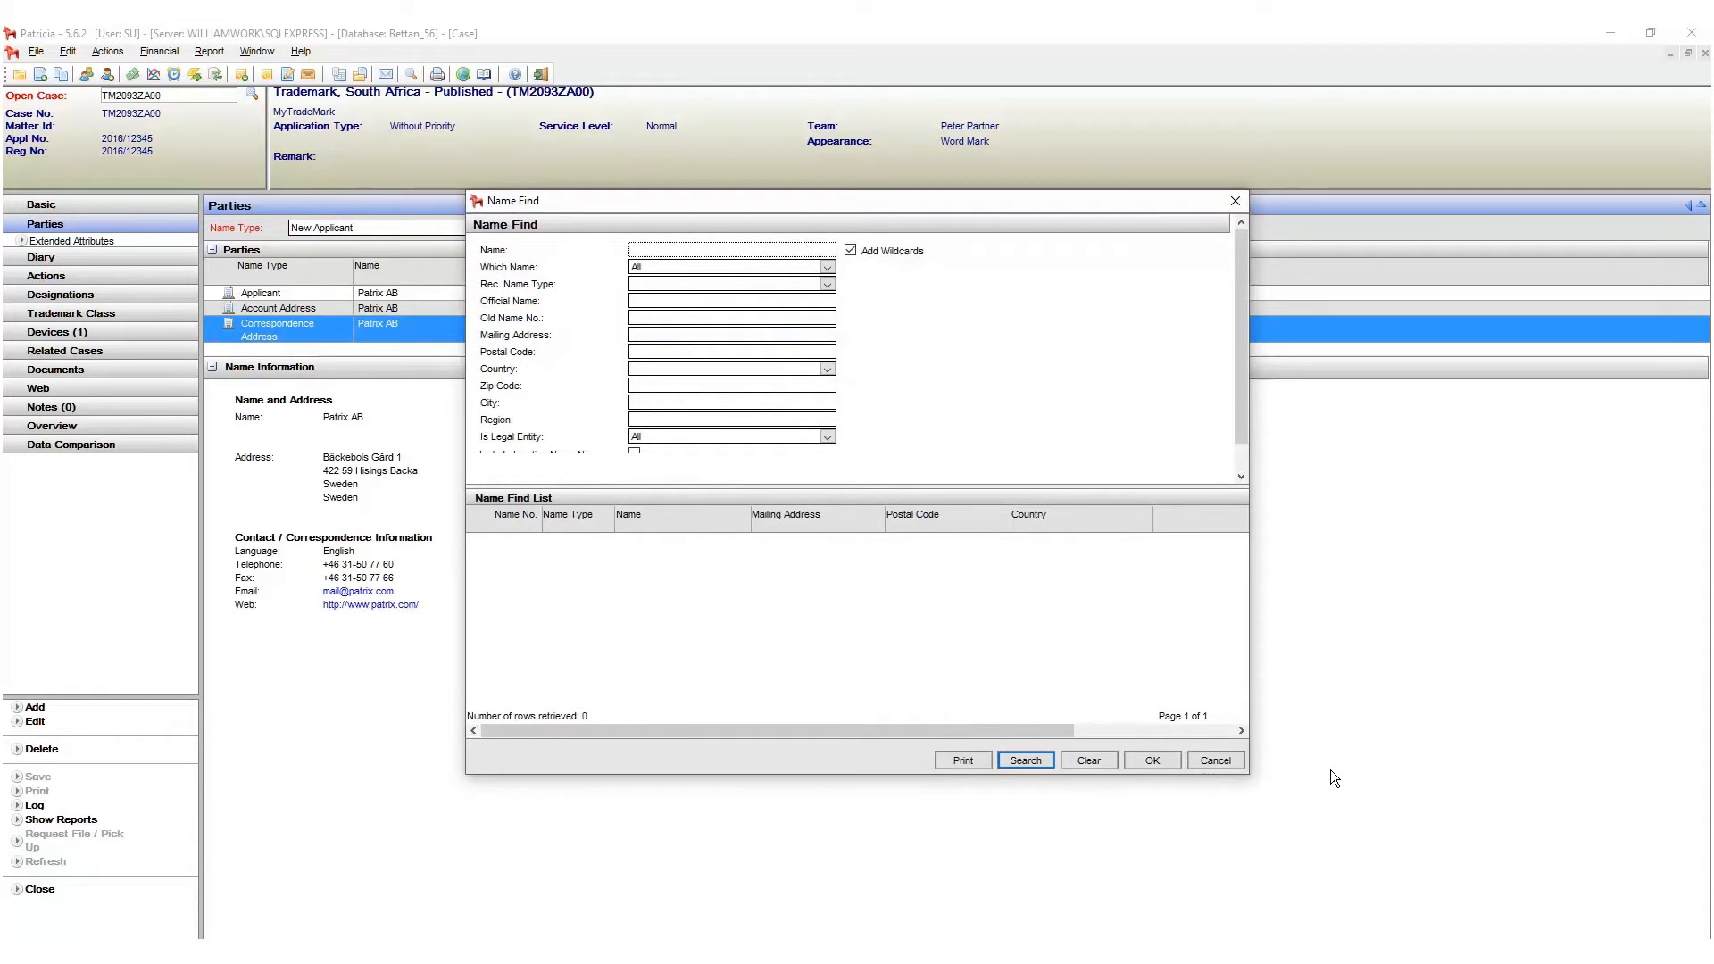
text(patrix ab)
key(Return)
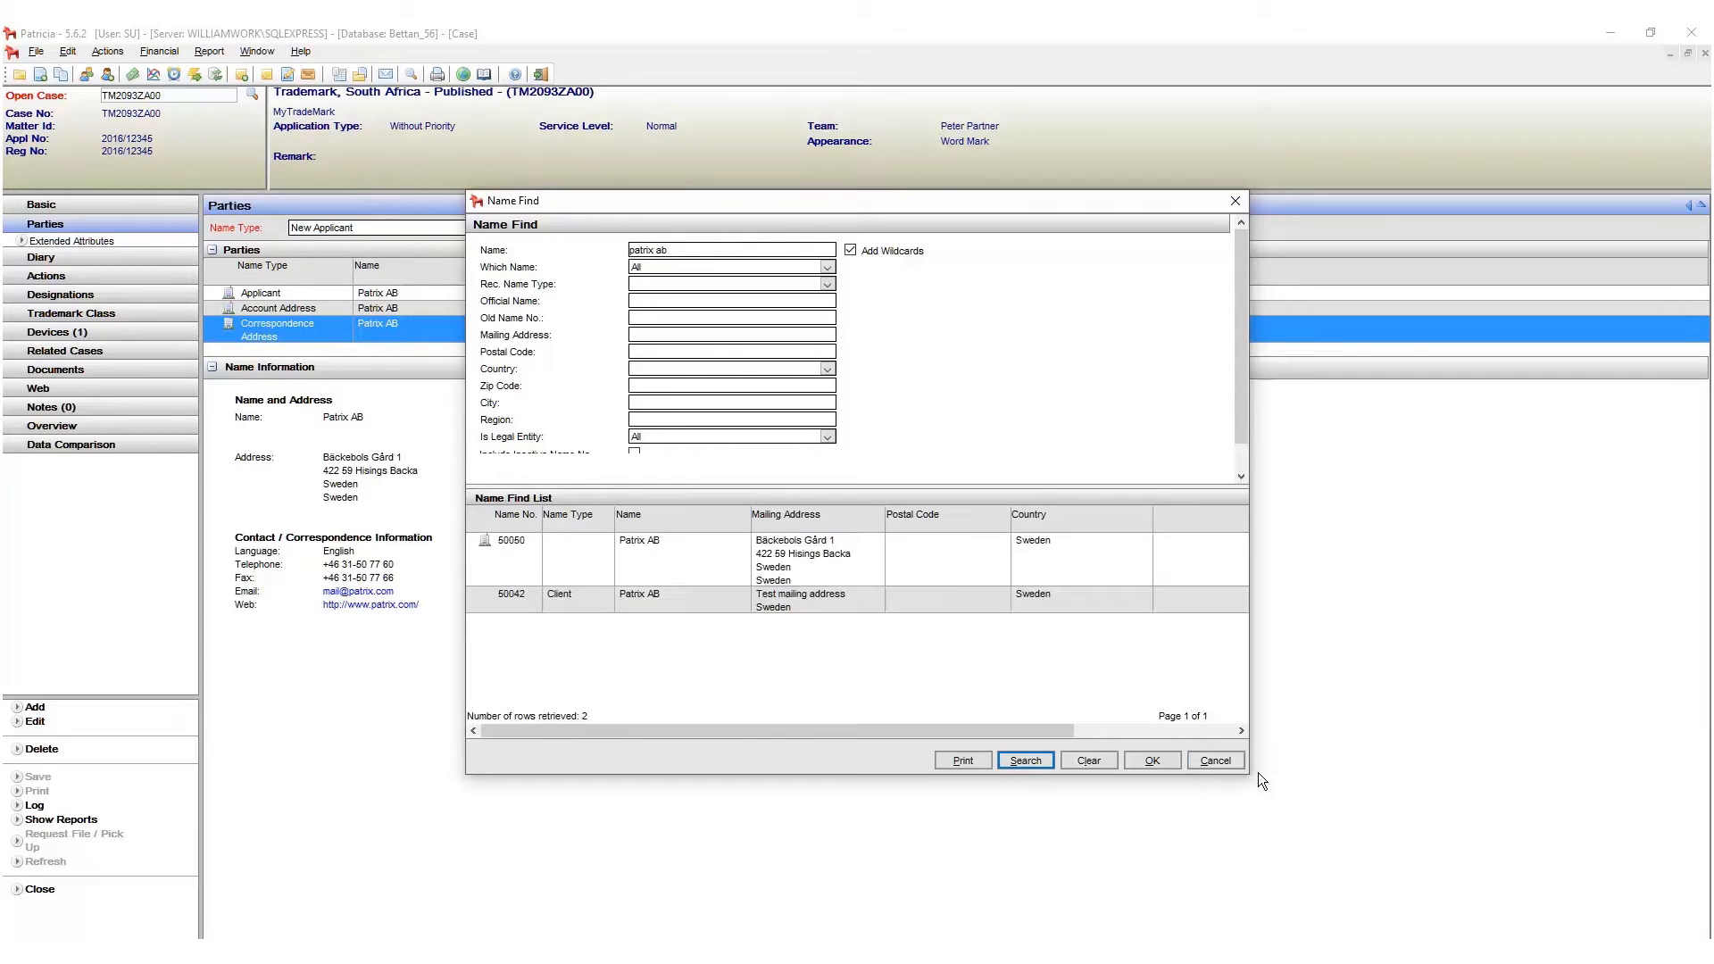
double_click(714, 602)
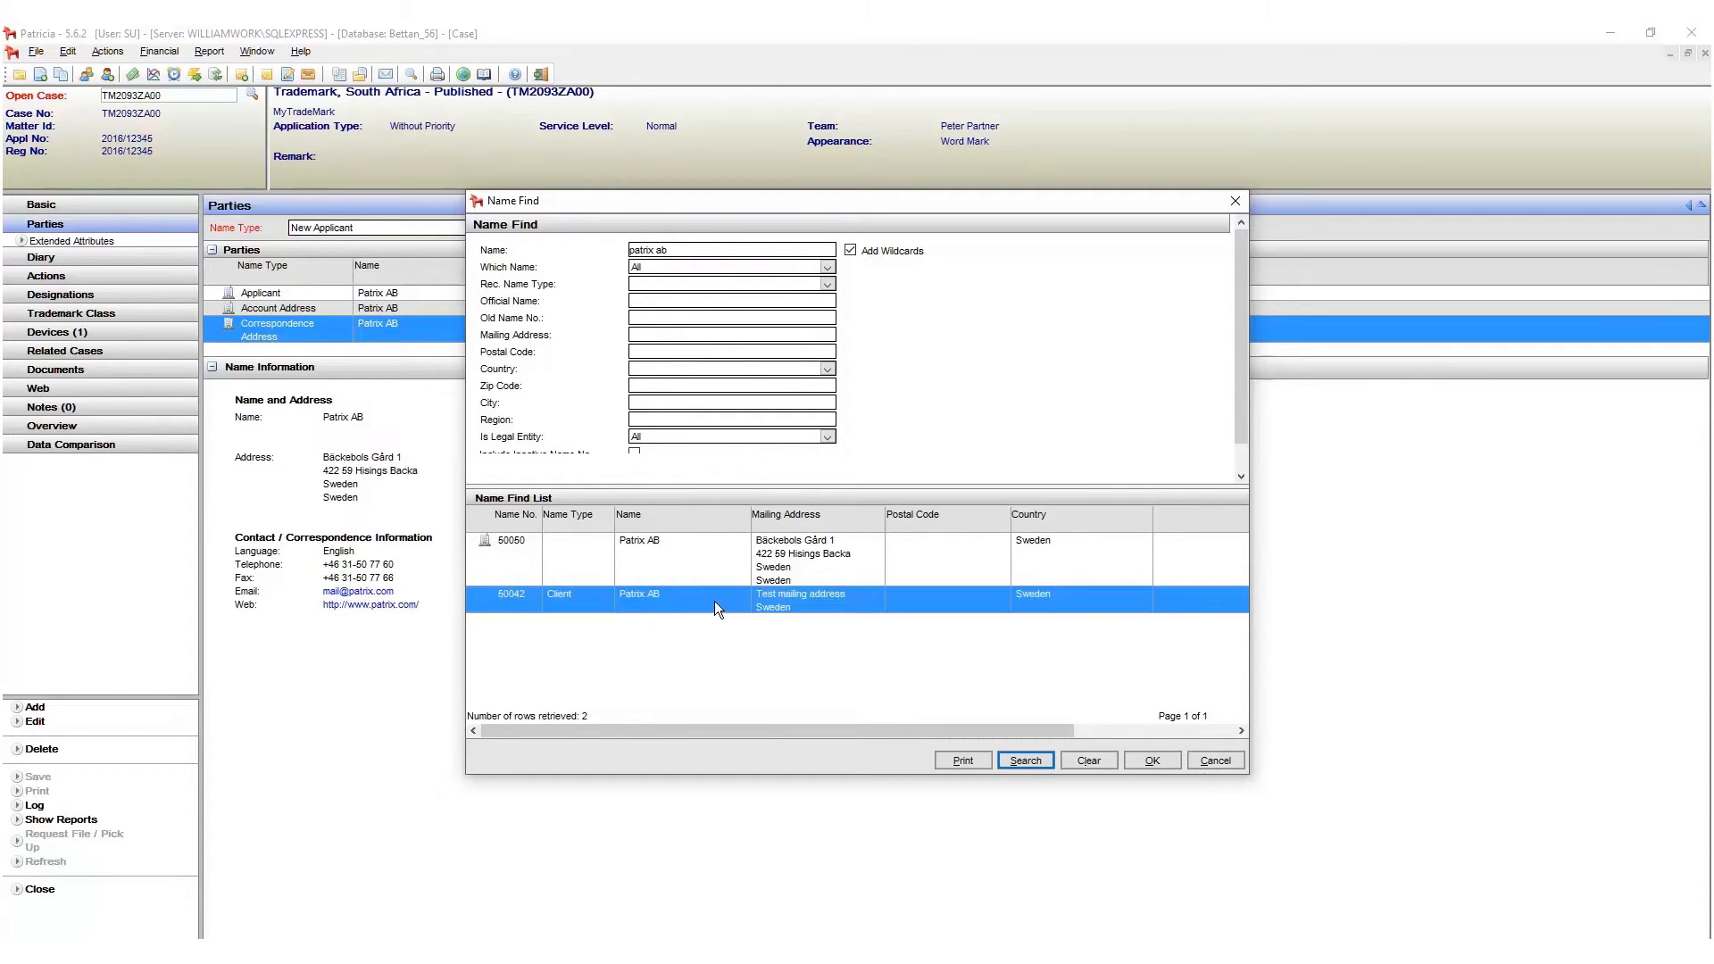
click(915, 227)
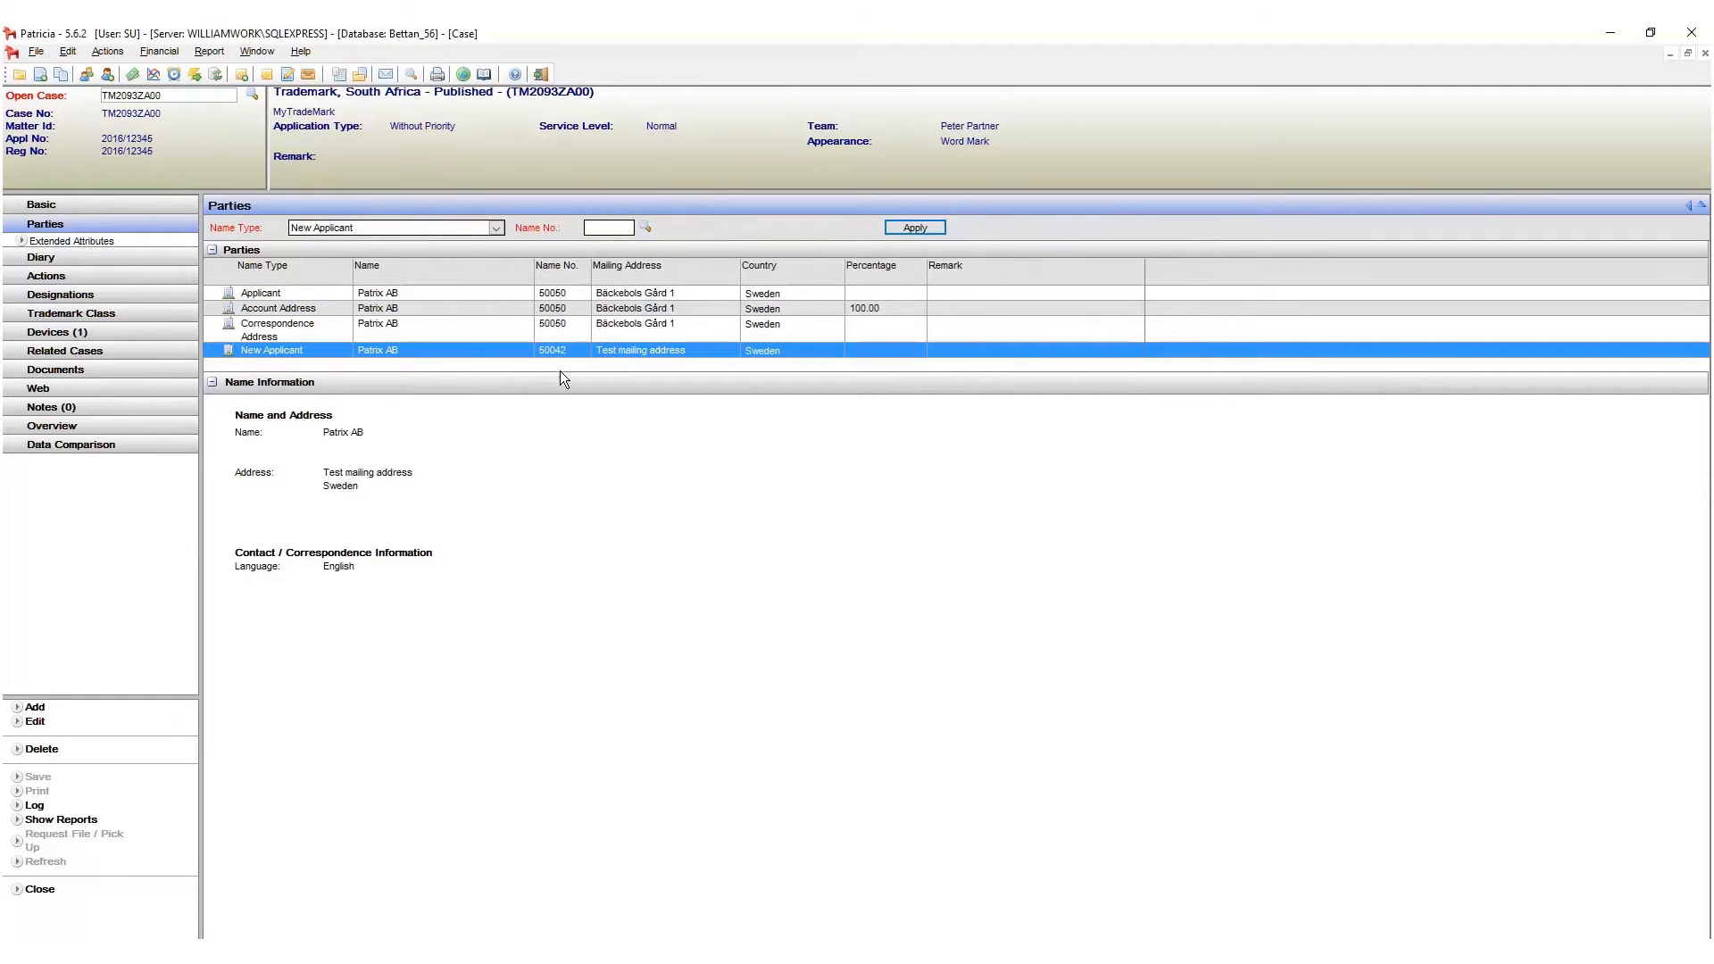
Start adding an Inventor party to the case, using the same Patrix AB name number as the existing Applicant
click(43, 706)
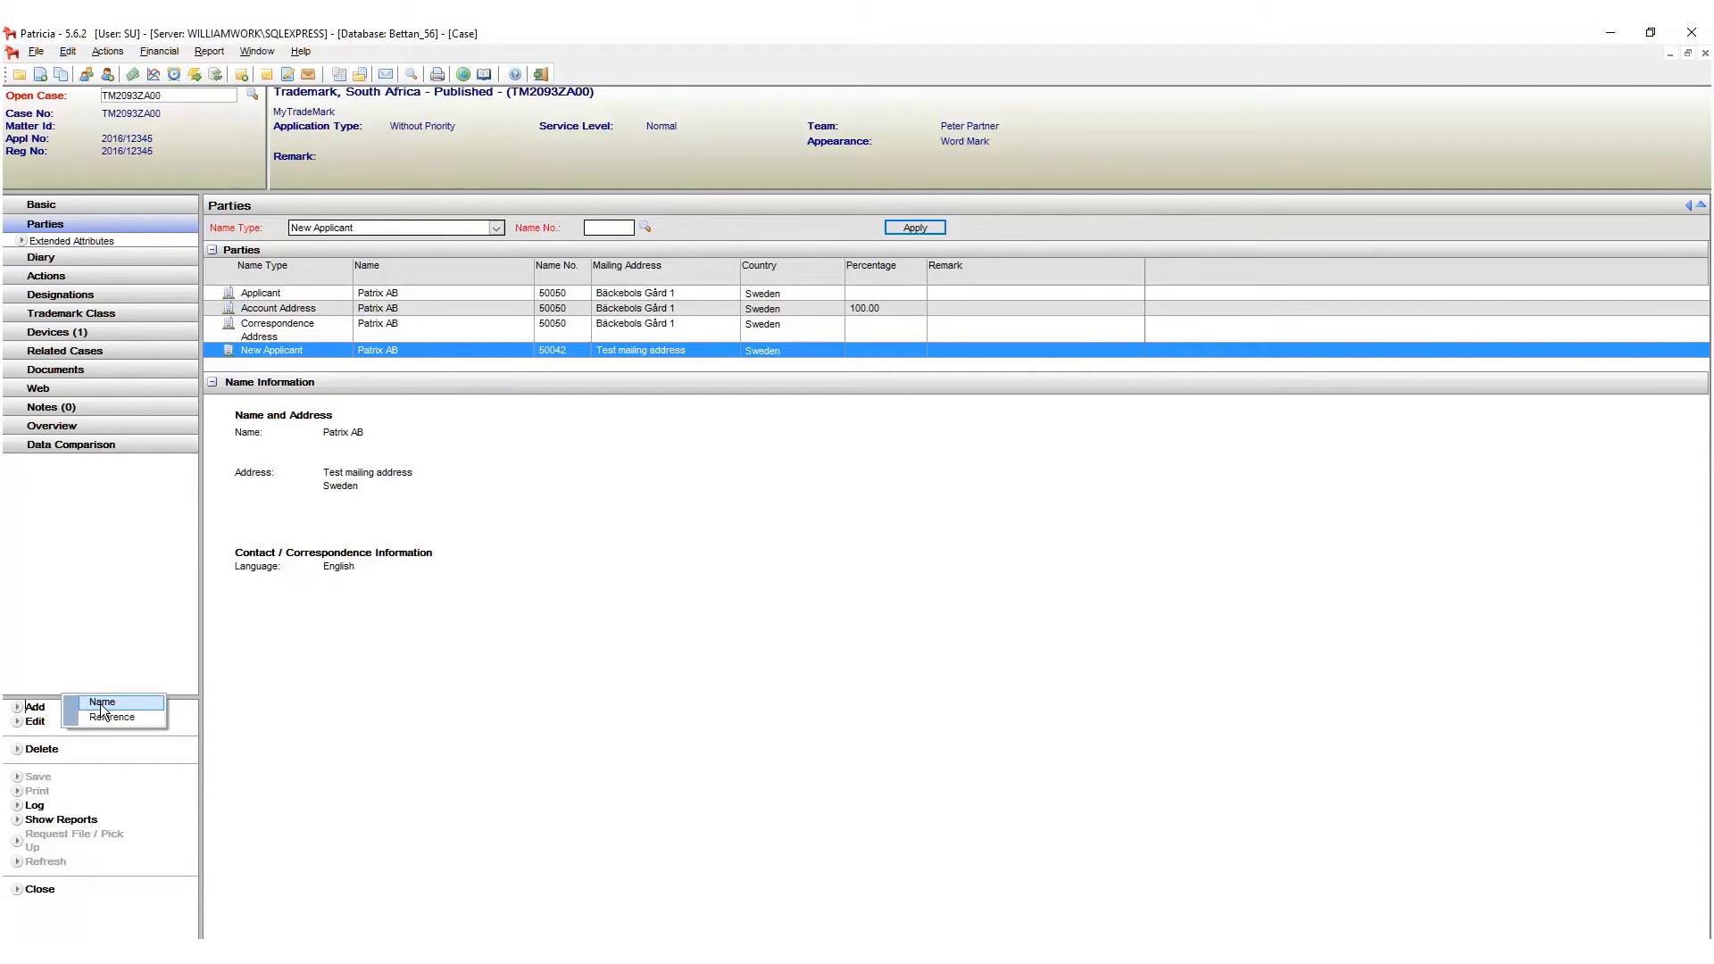
click(102, 703)
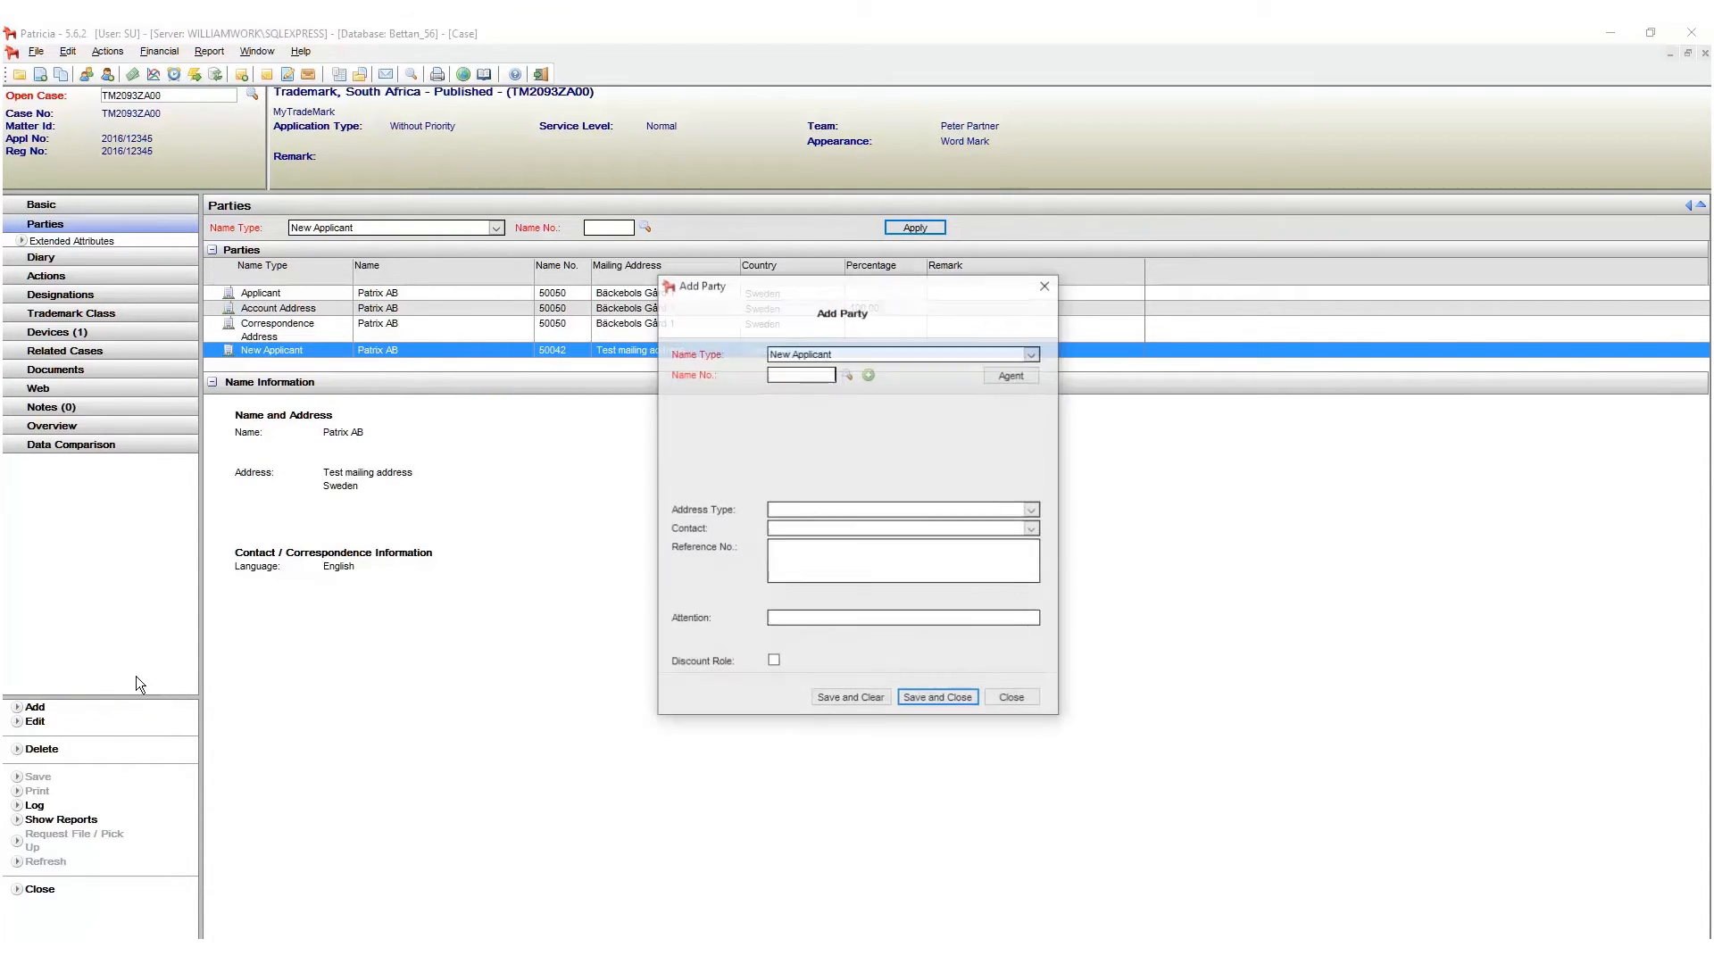
click(1032, 353)
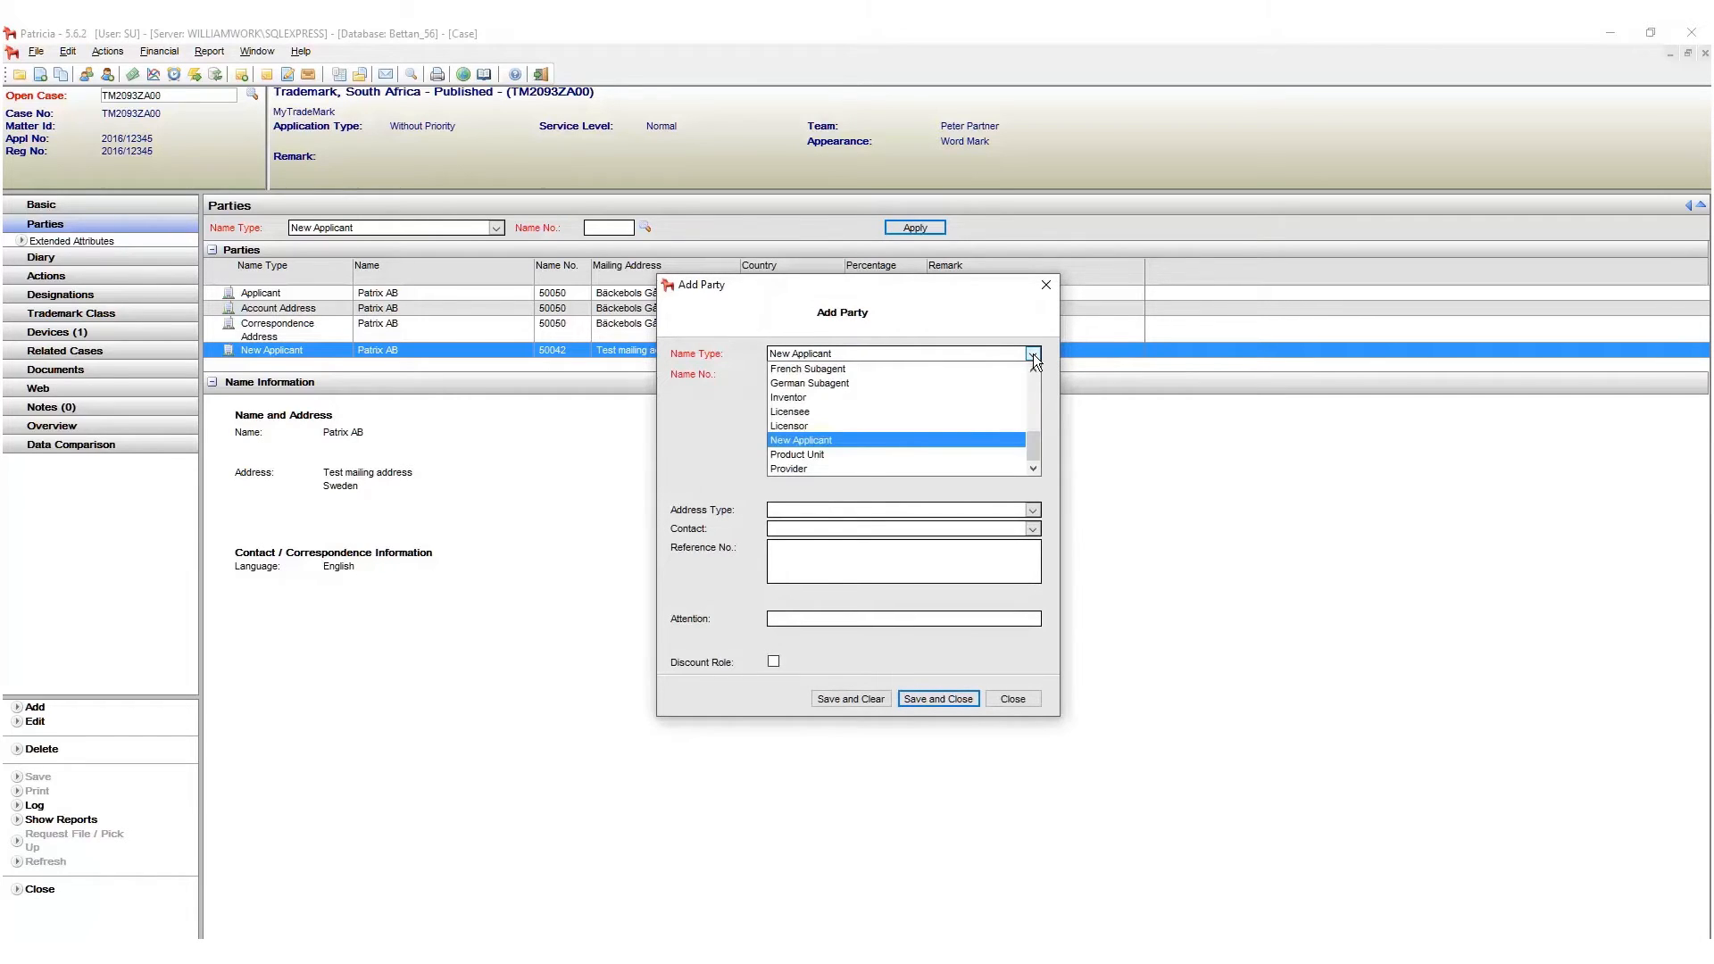
click(832, 400)
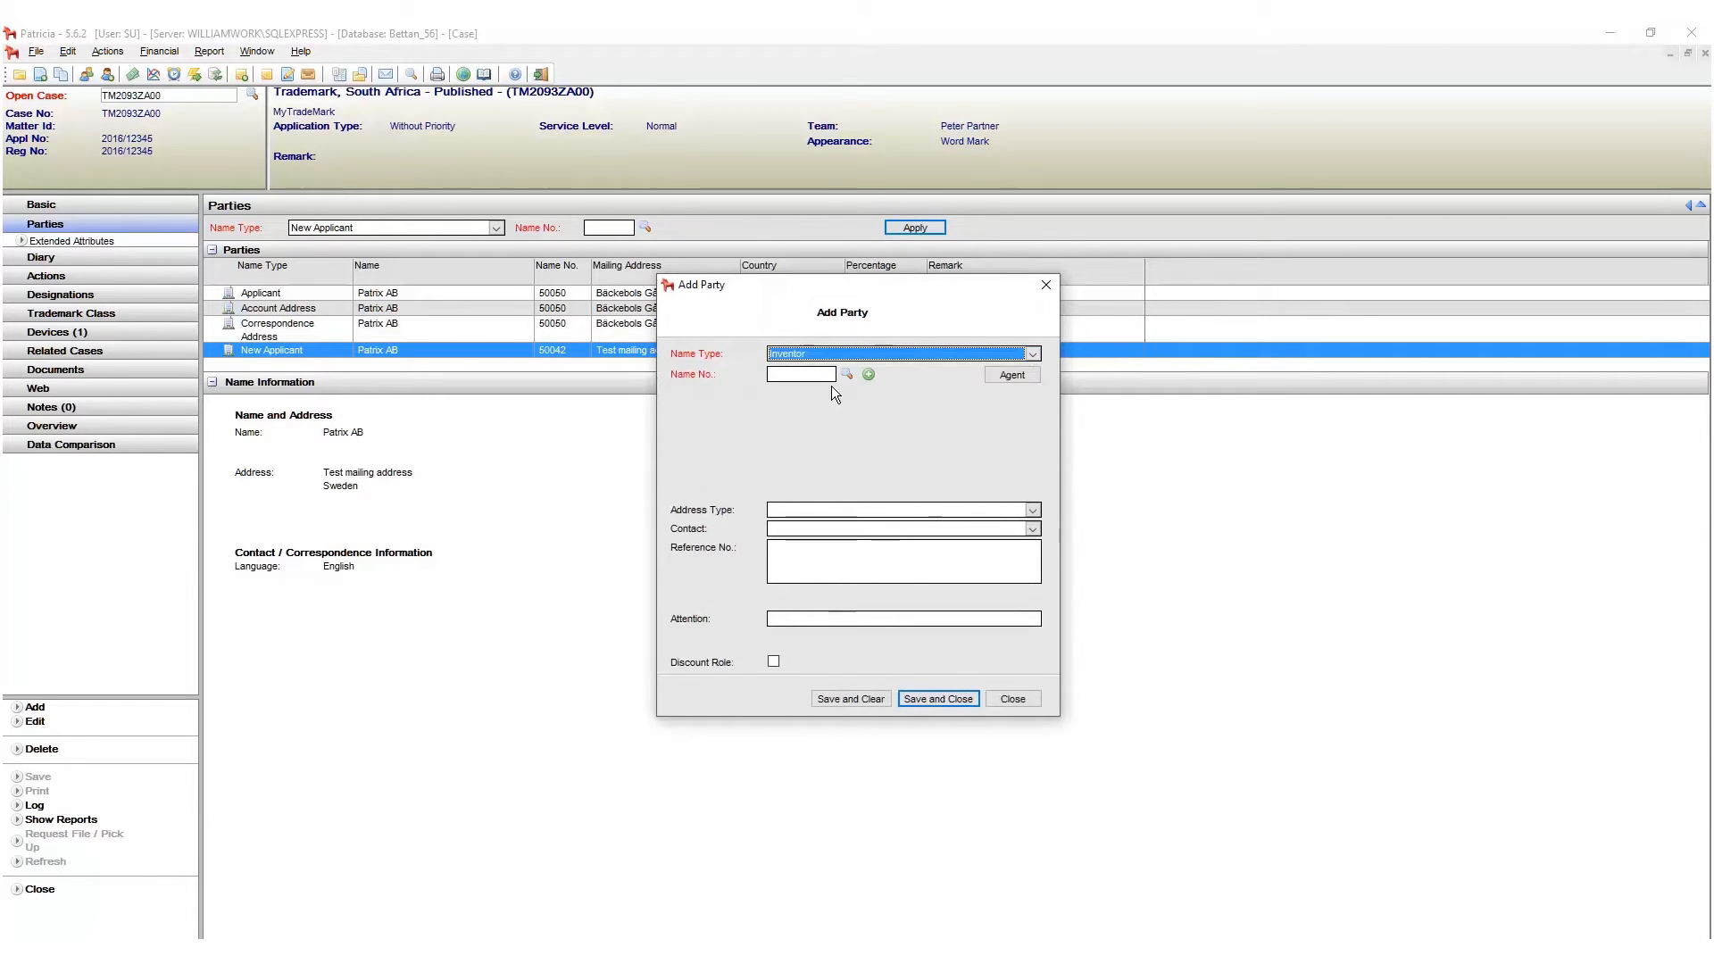
text(50050)
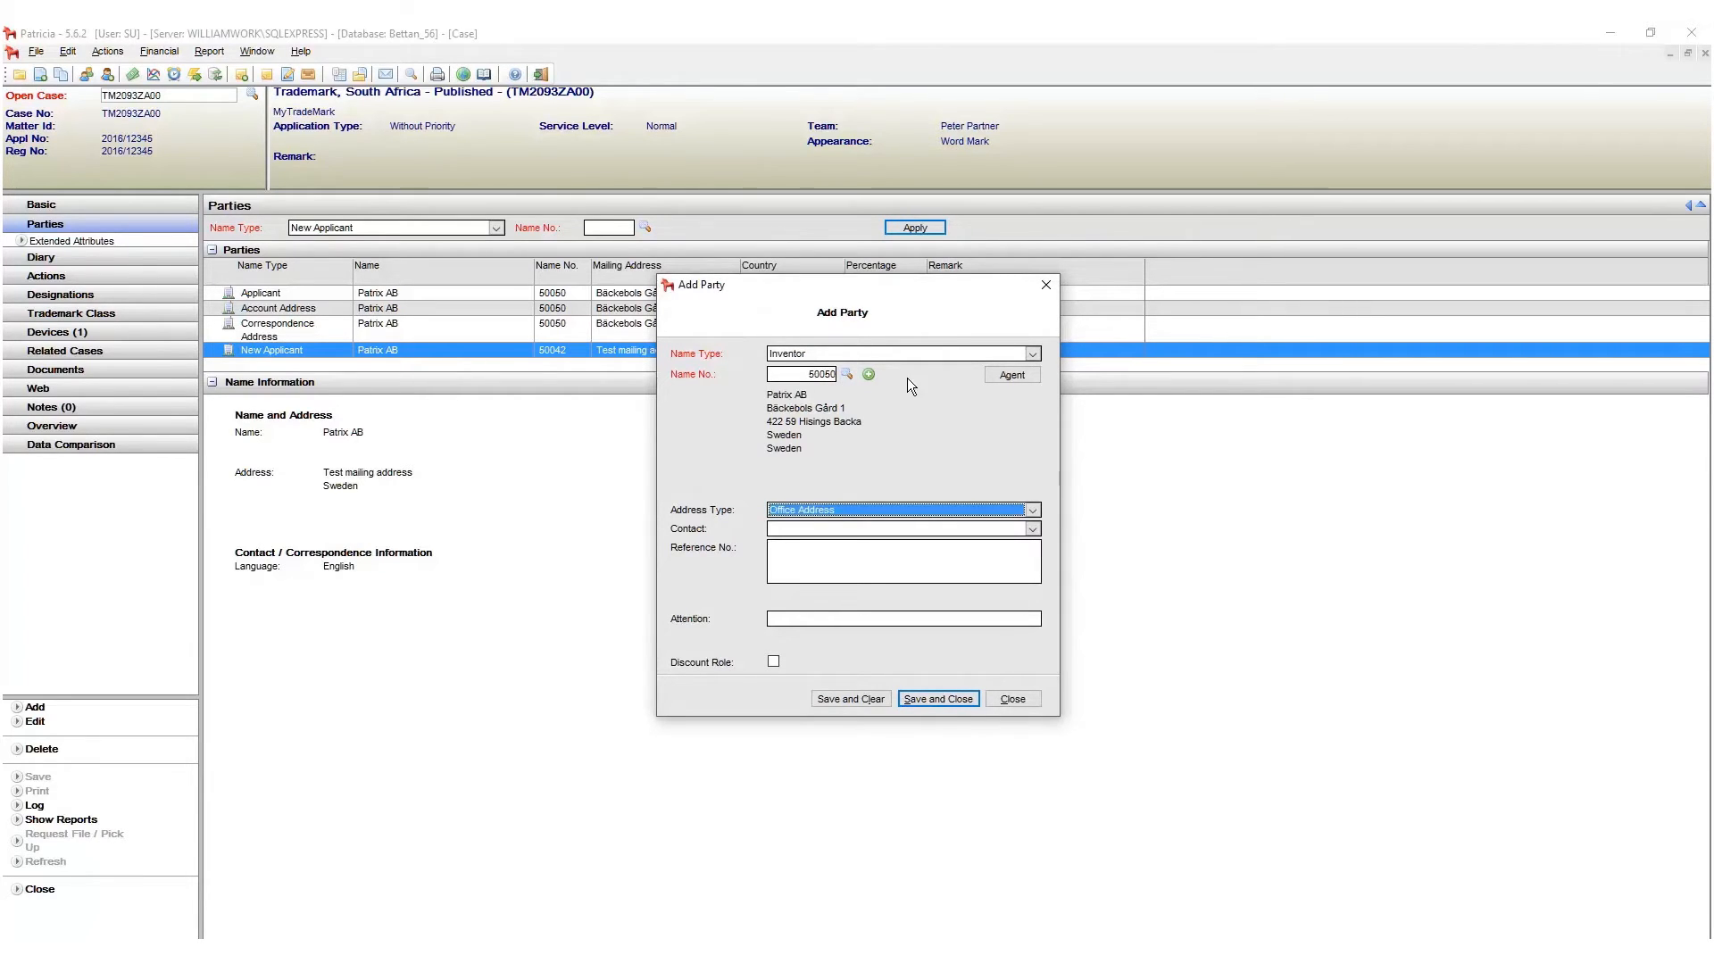
Leave the Inventor's contact blank, enter REF NO as the reference number, and save the party
click(1034, 525)
click(1033, 525)
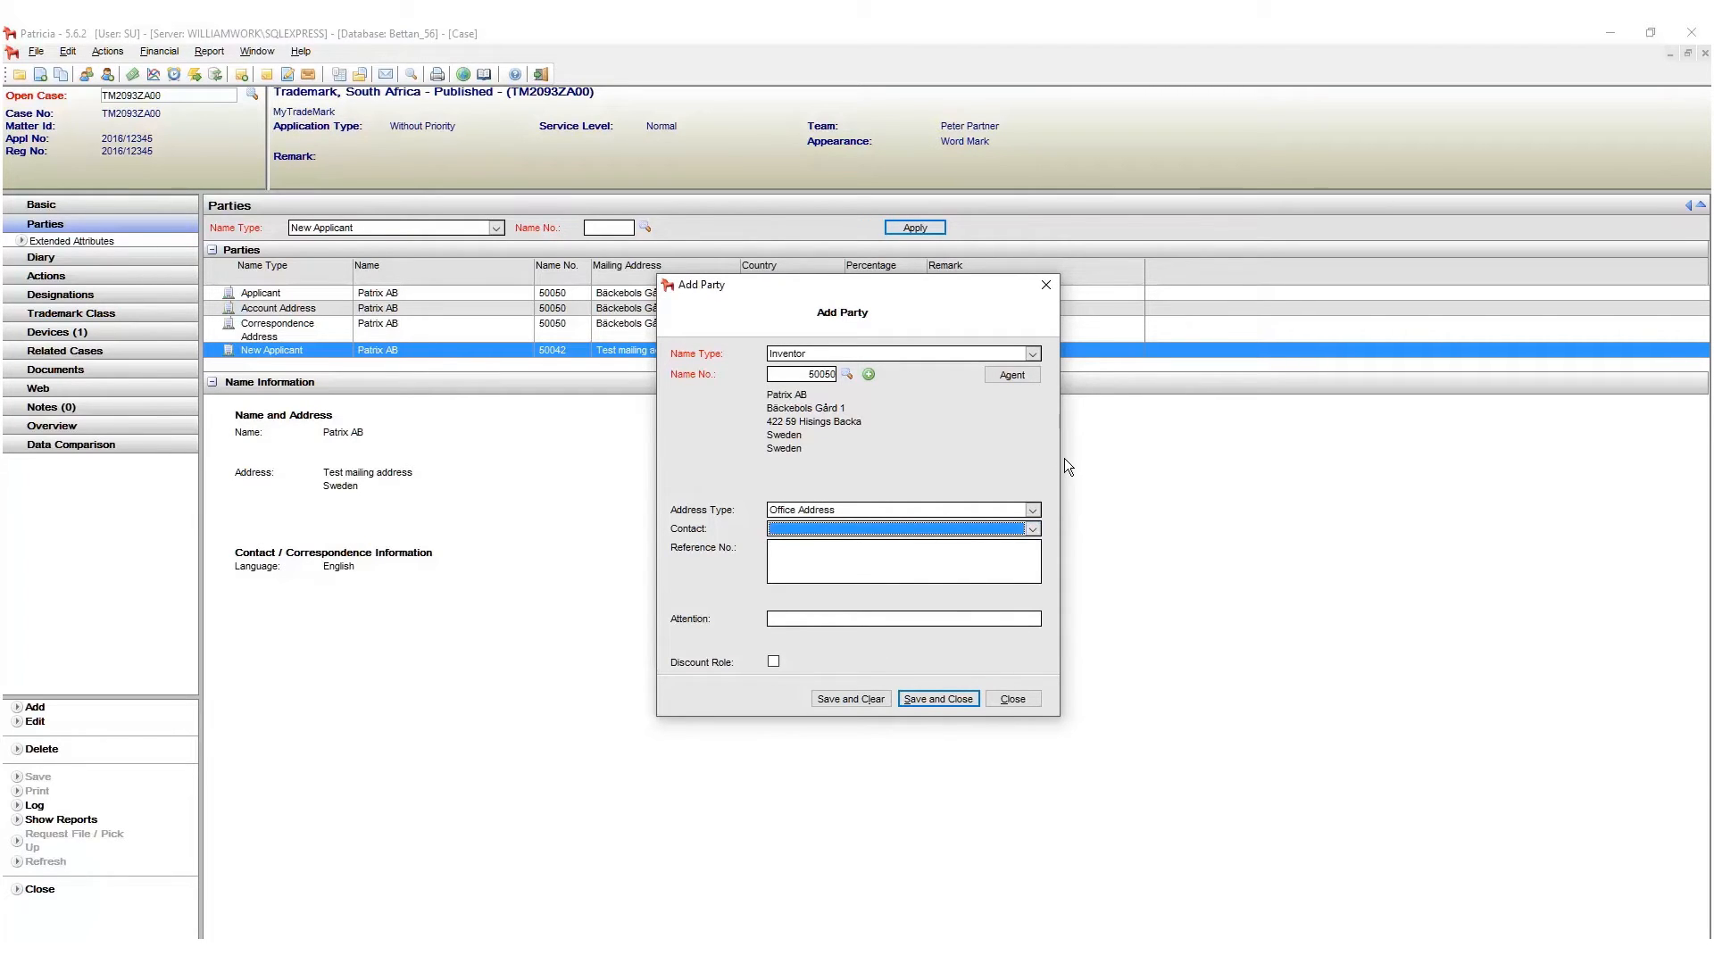
click(946, 566)
text(REF NO)
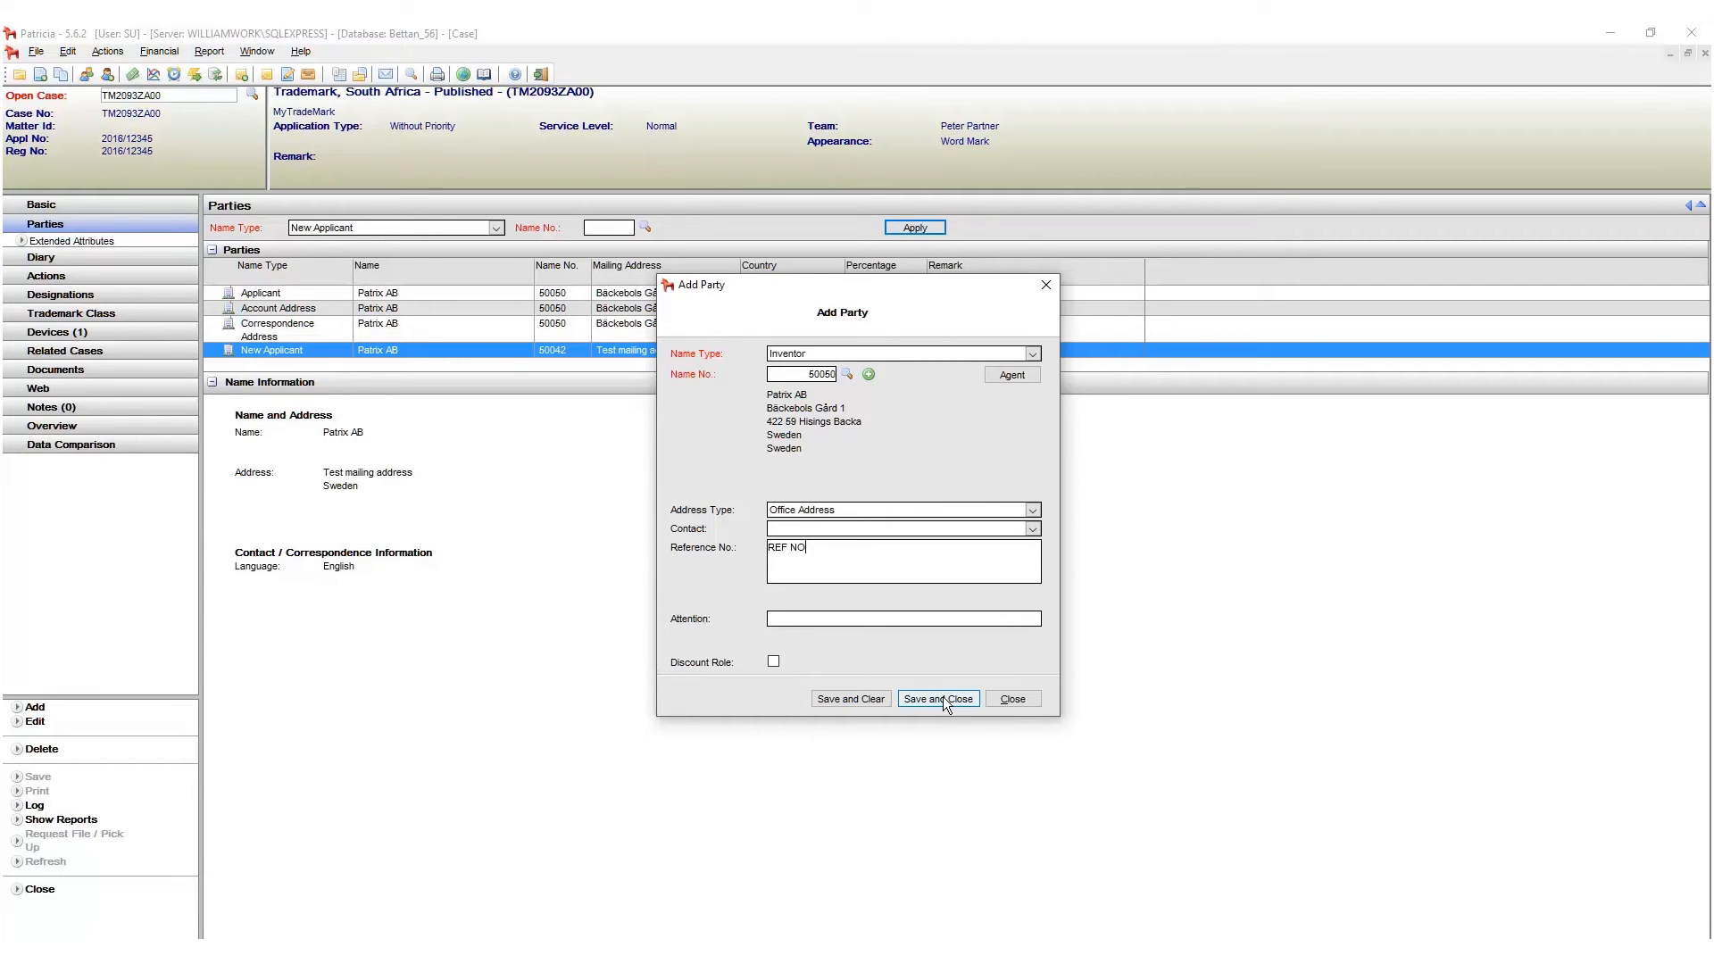
click(855, 700)
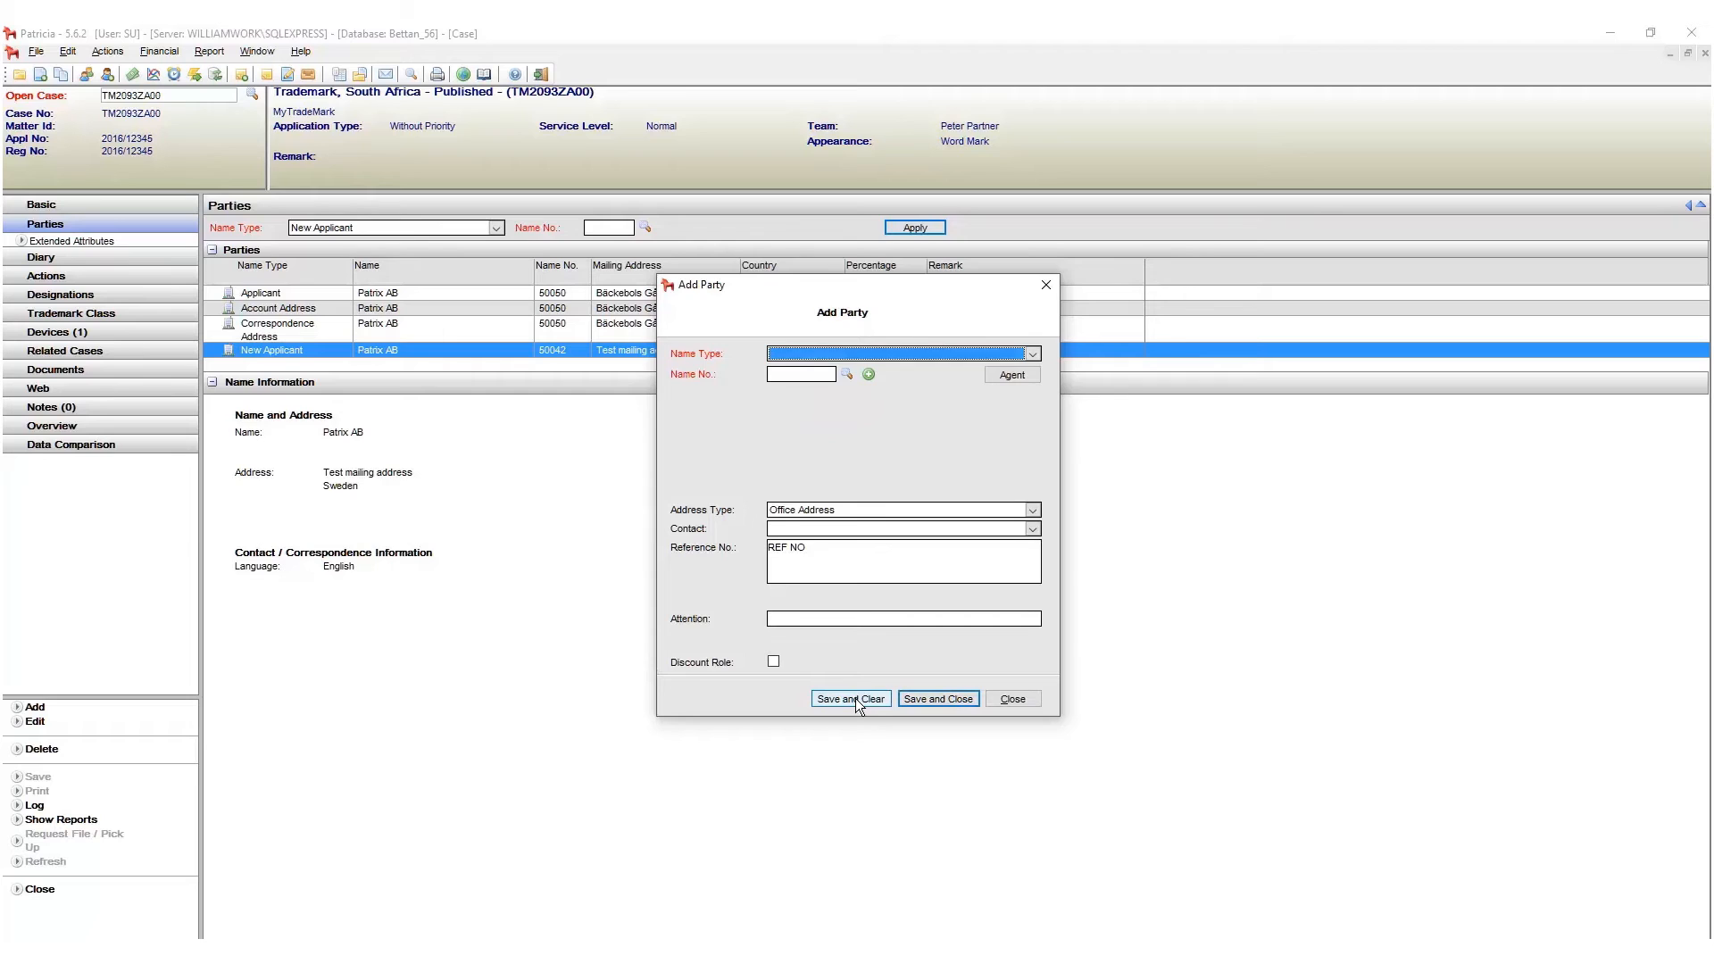
click(1015, 703)
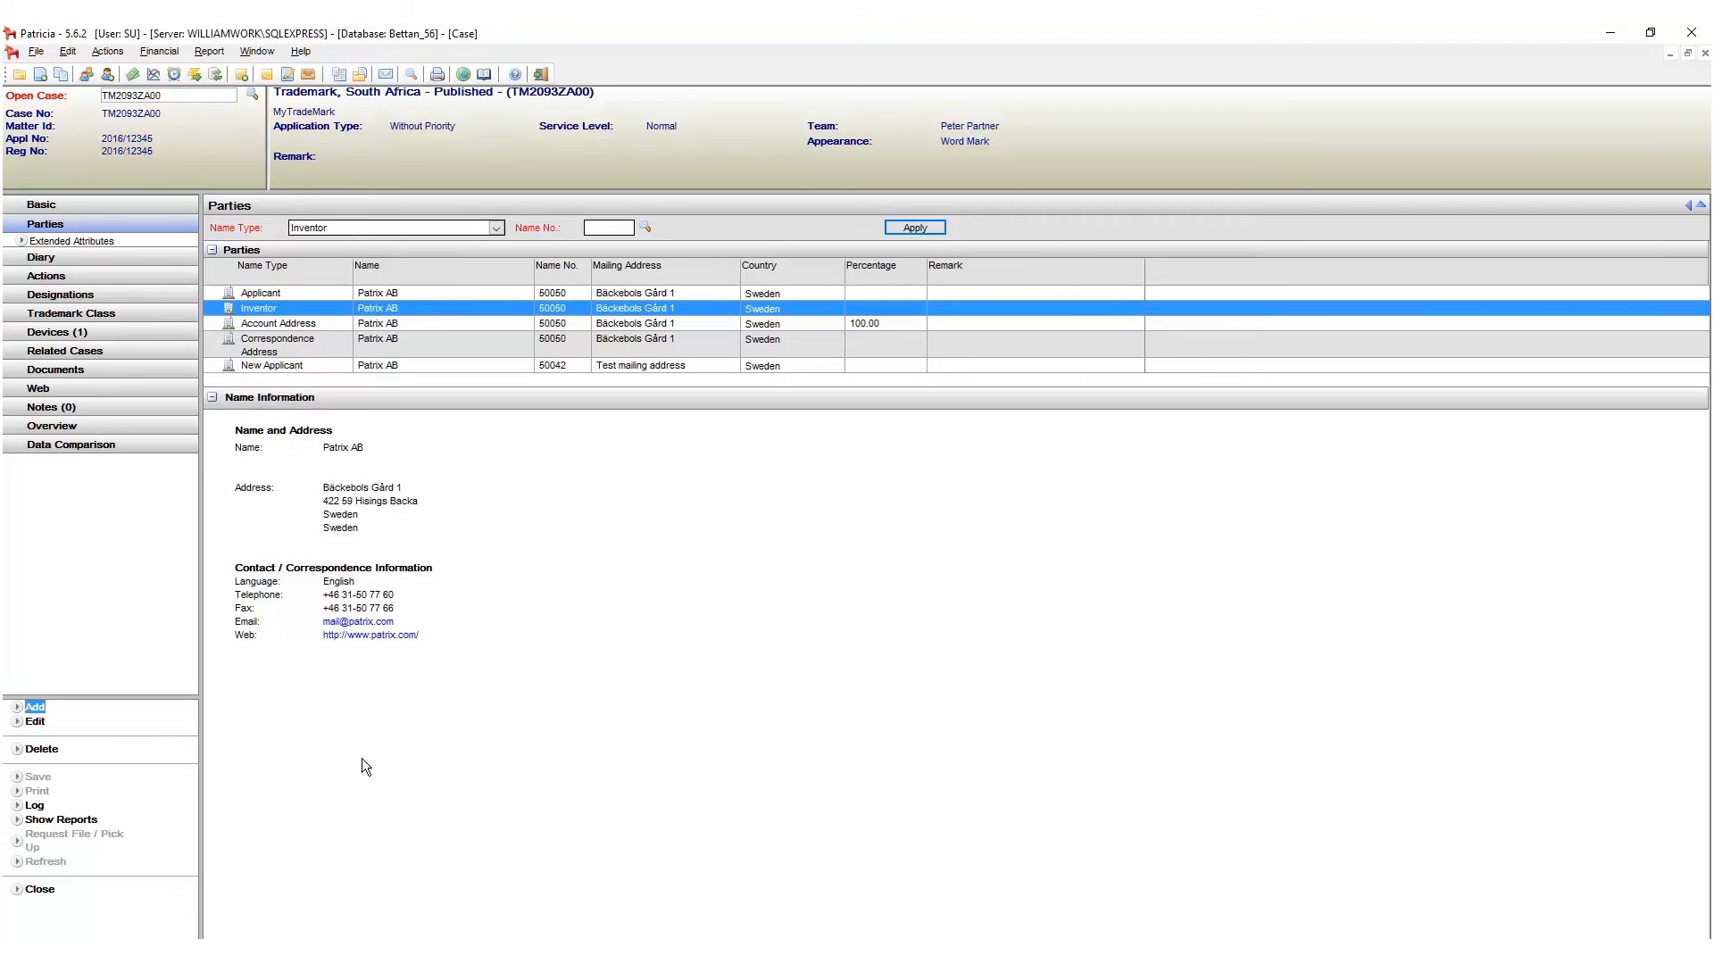
Add an Agent's Ref. reference of 12345 to the Inventor party and save it
click(34, 709)
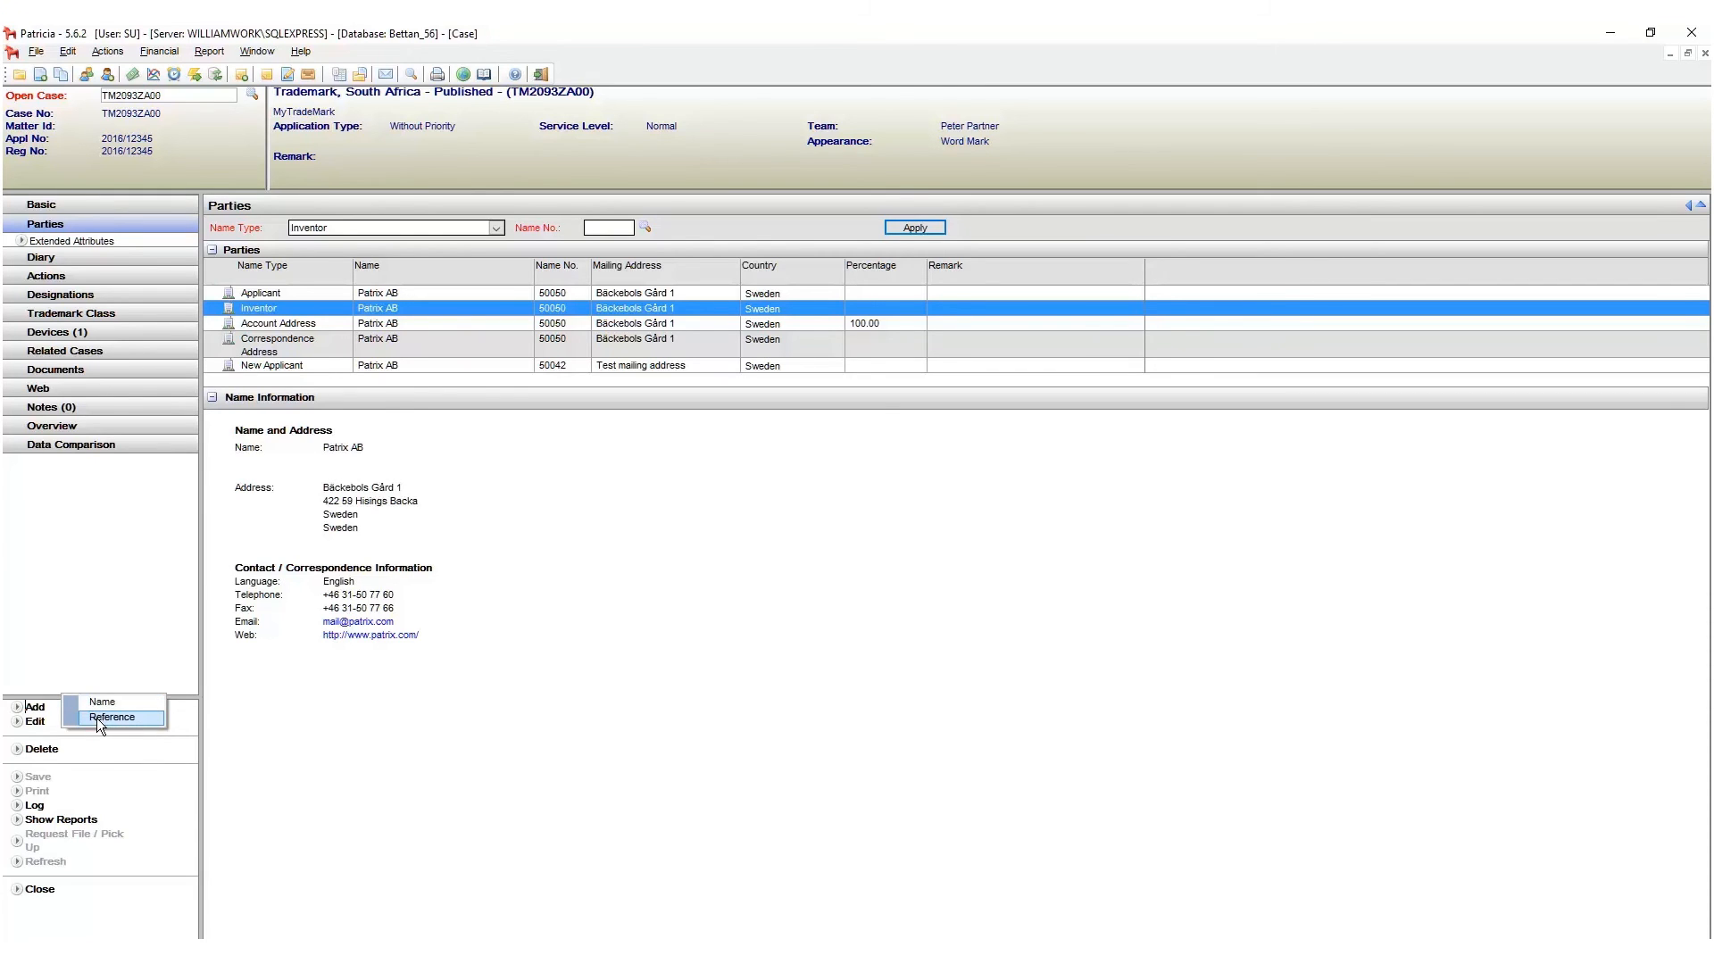
click(96, 718)
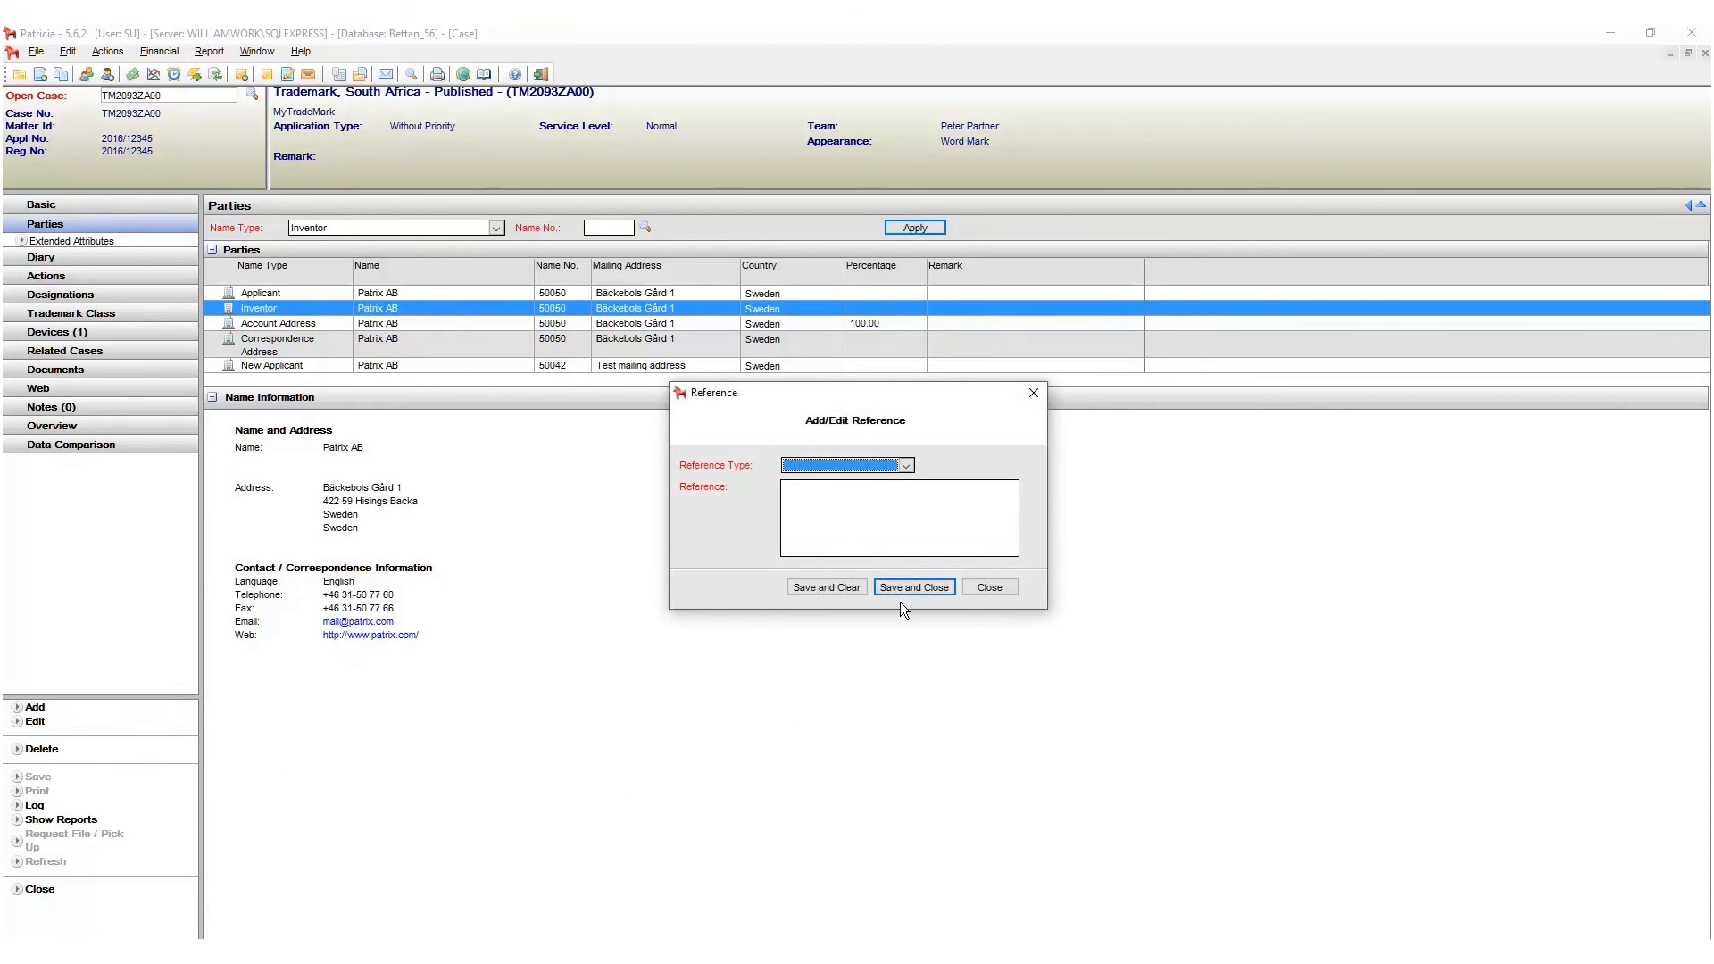
click(905, 465)
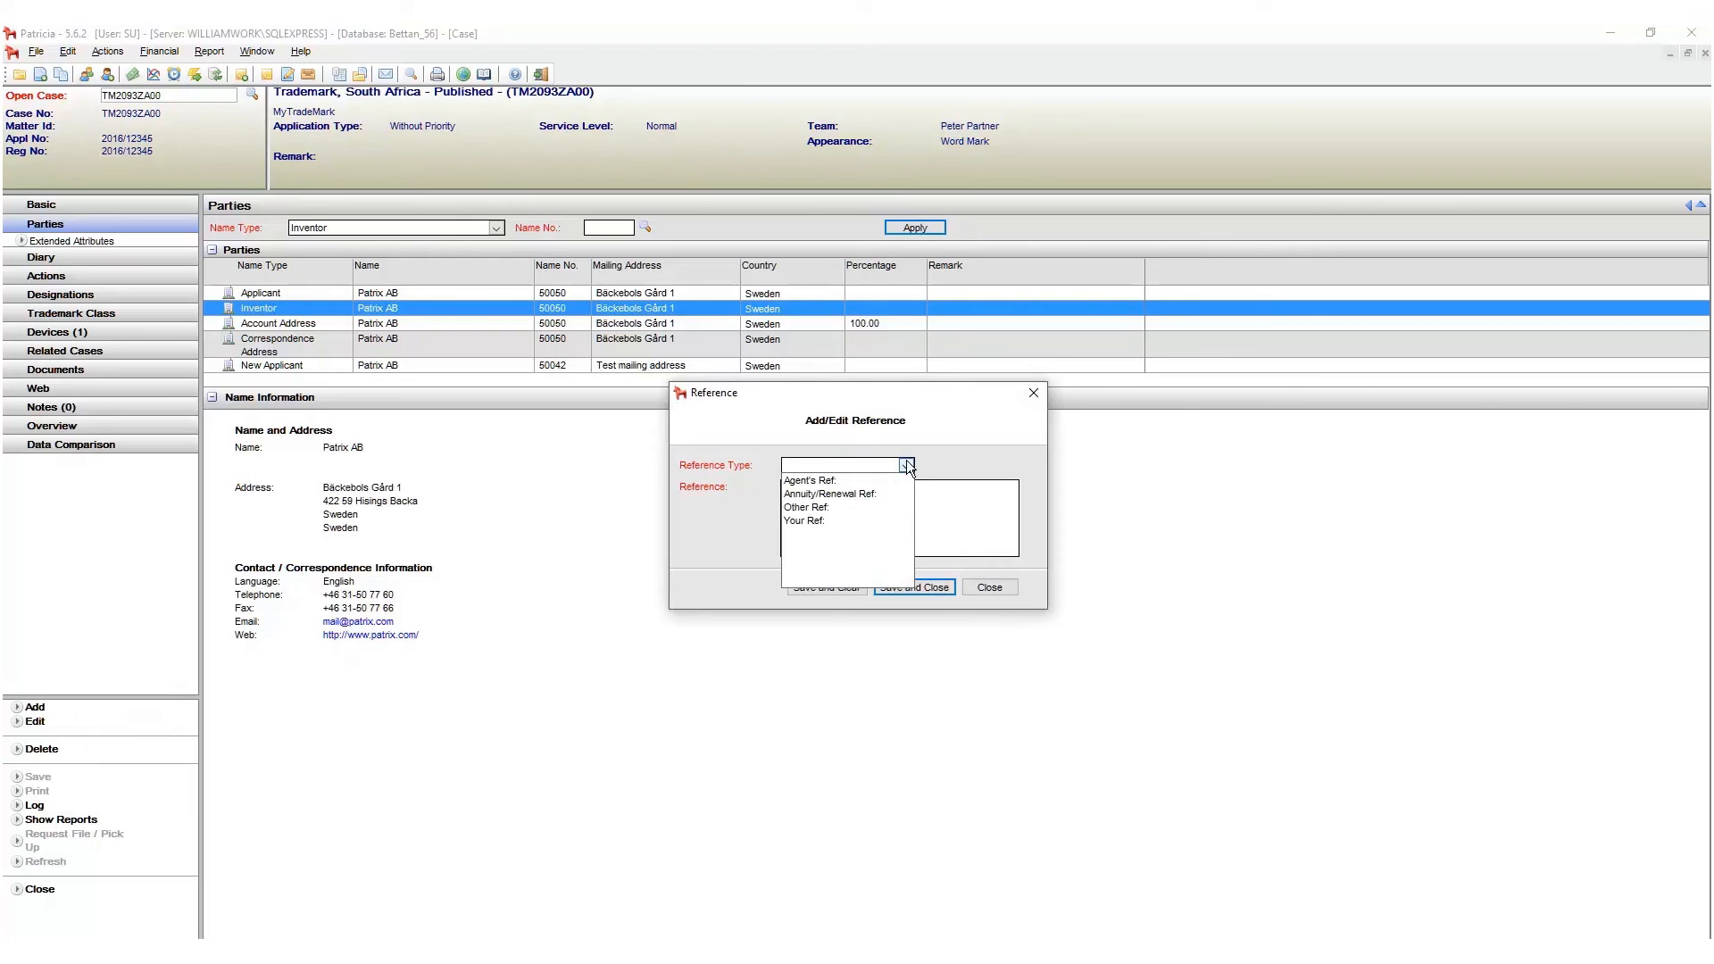
click(848, 482)
text(12345)
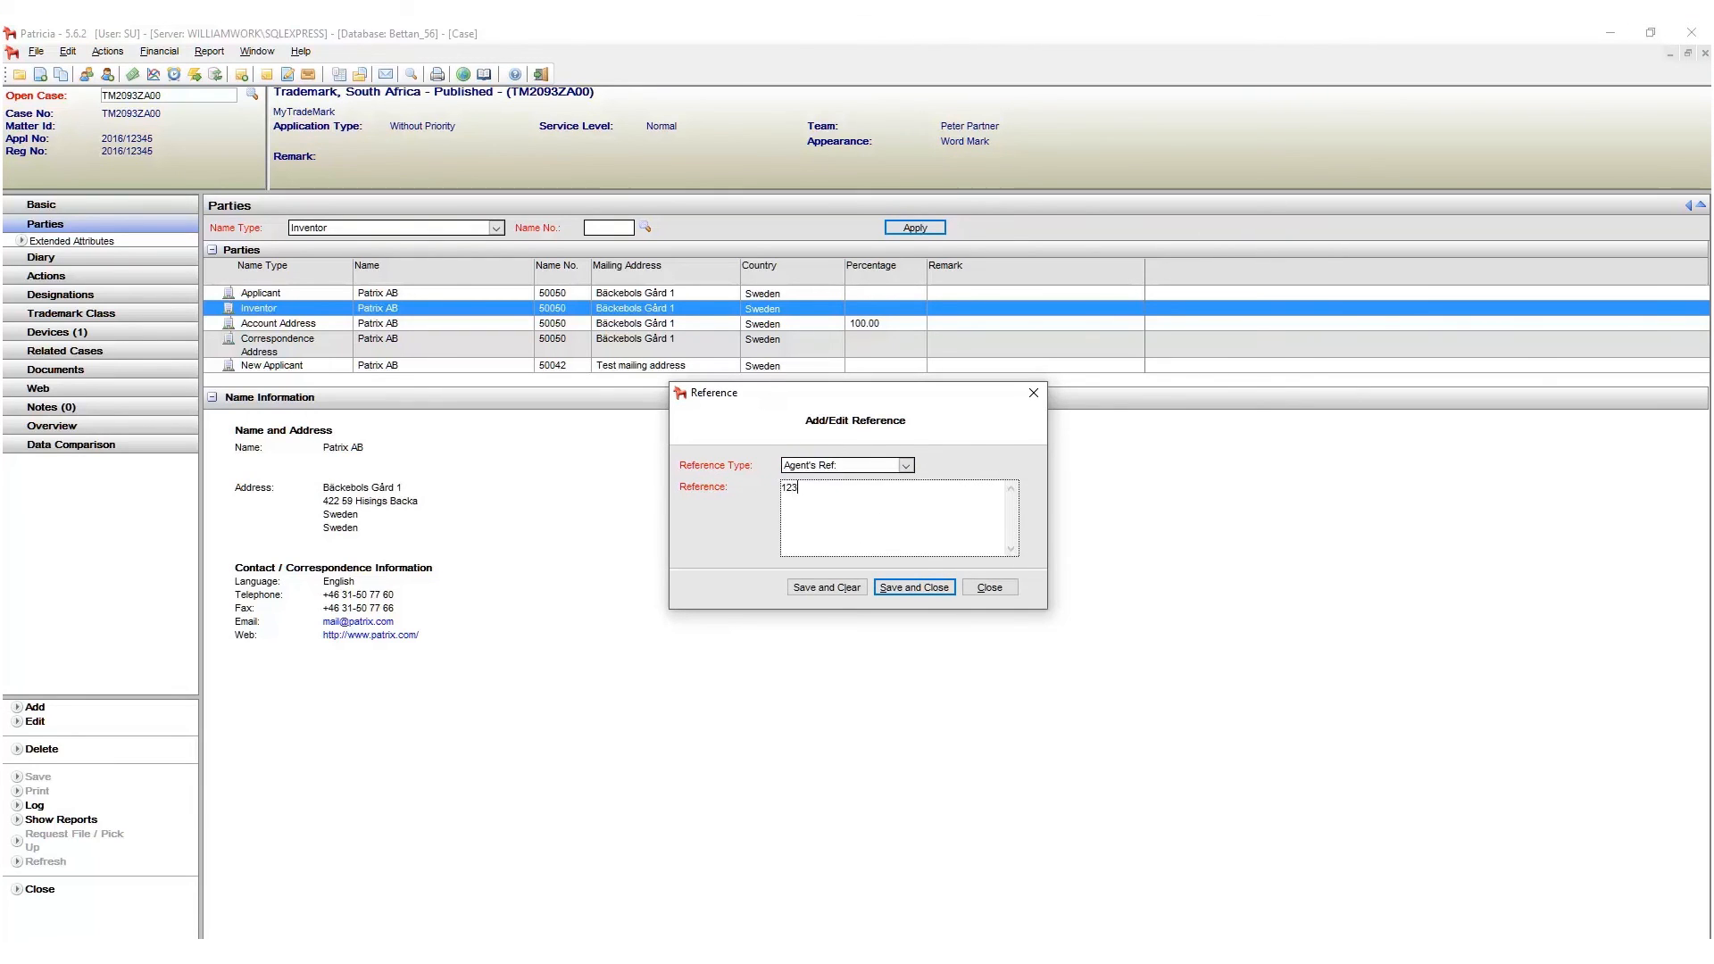
click(945, 582)
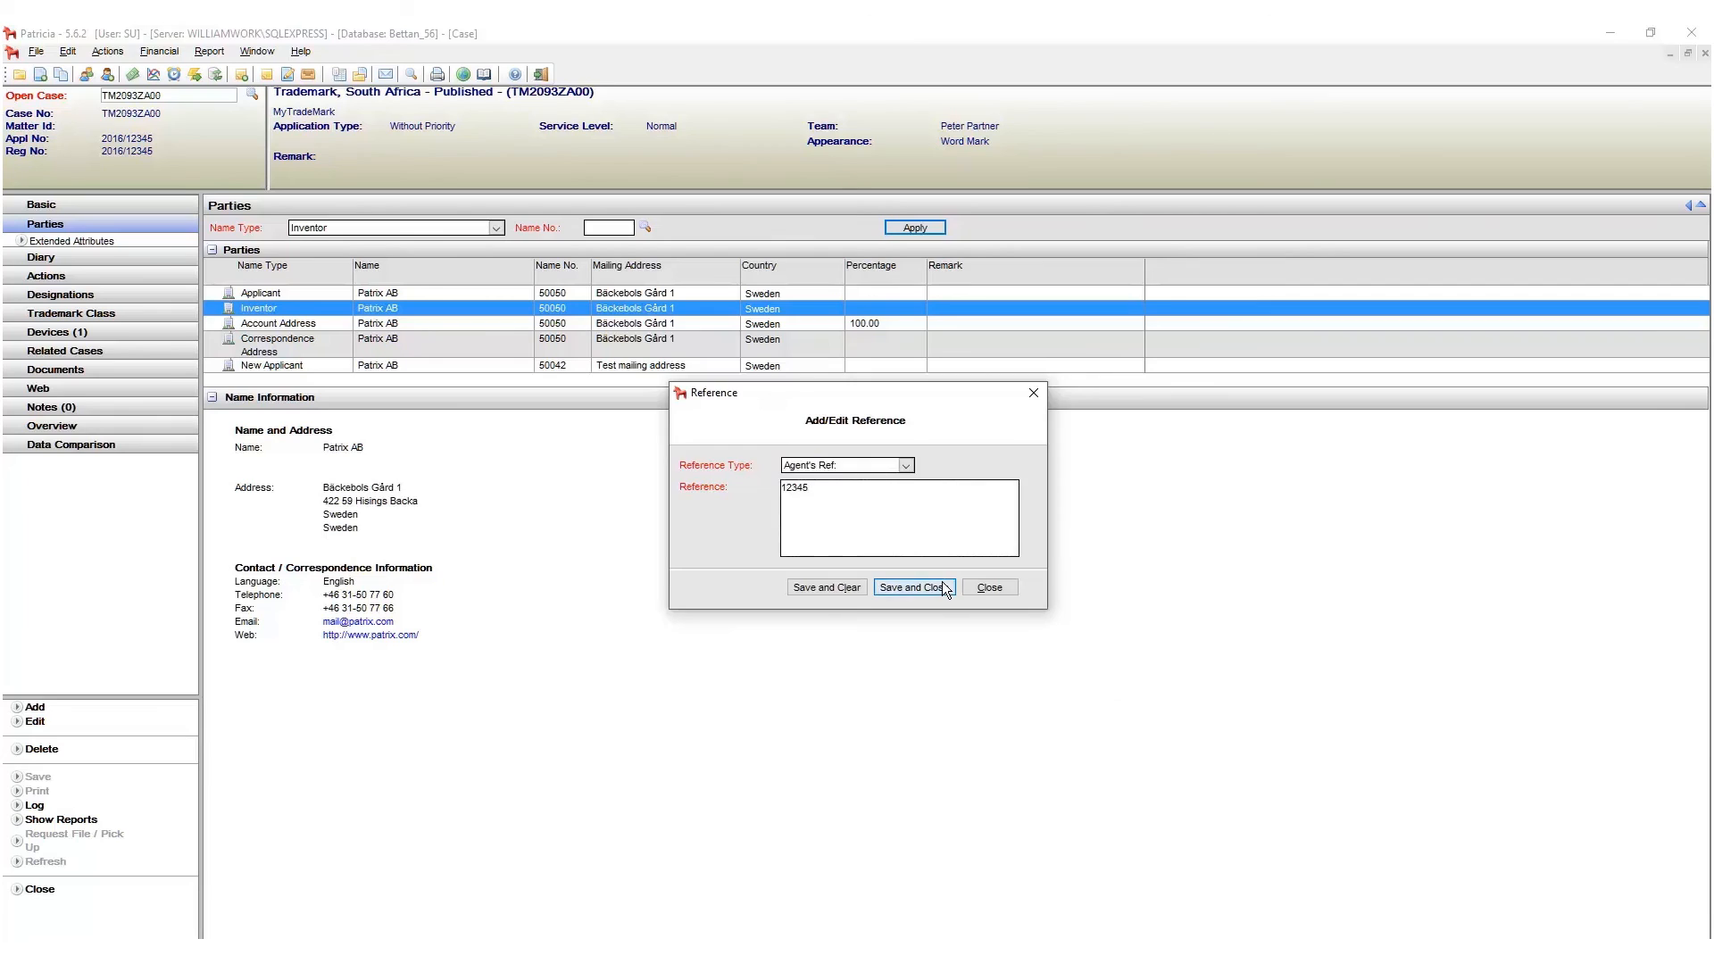